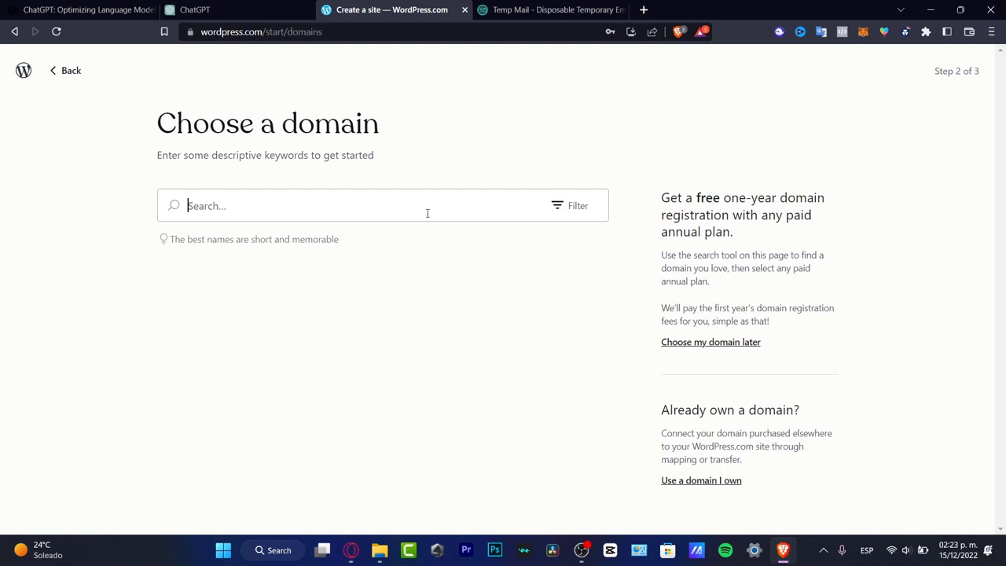
Search for the domain ganvihotels, choose the free ganvihotels.wordpress.com address and start with a free site instead of a paid plan.
{"action": "type", "text": "gan"}
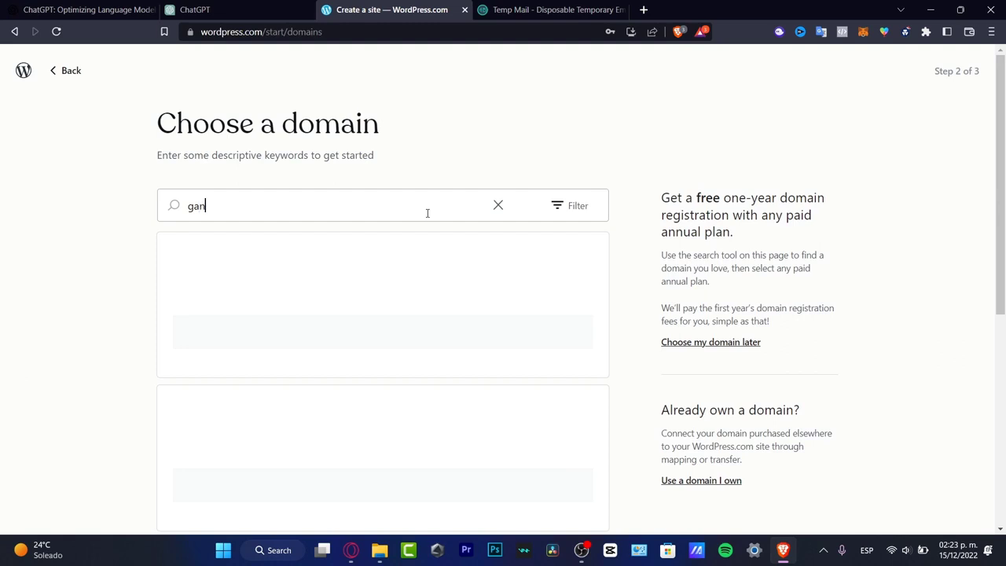
{"action": "type", "text": "vihotels"}
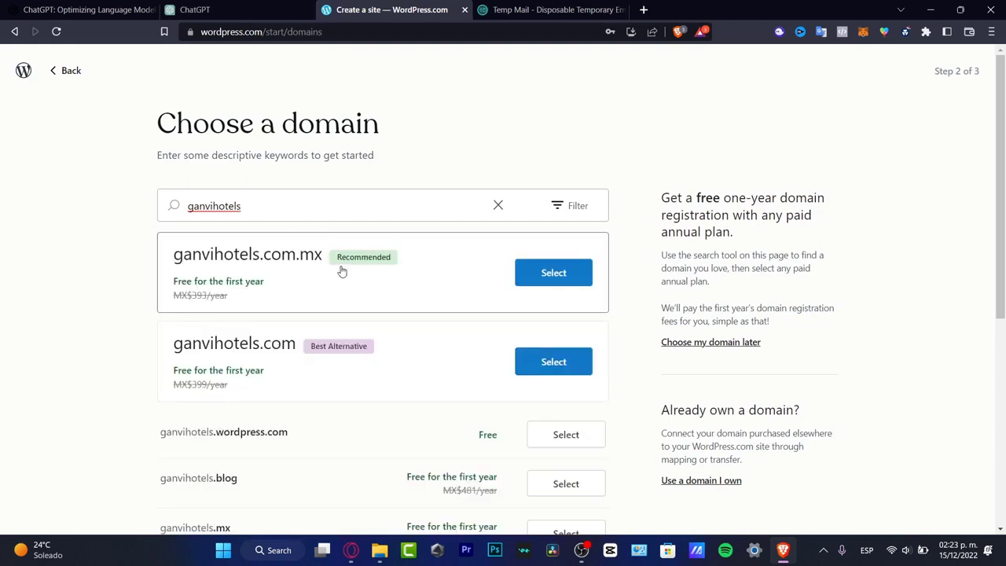
{"action": "scroll", "coordinate": [291, 275], "scroll_direction": "down", "scroll_amount": 3}
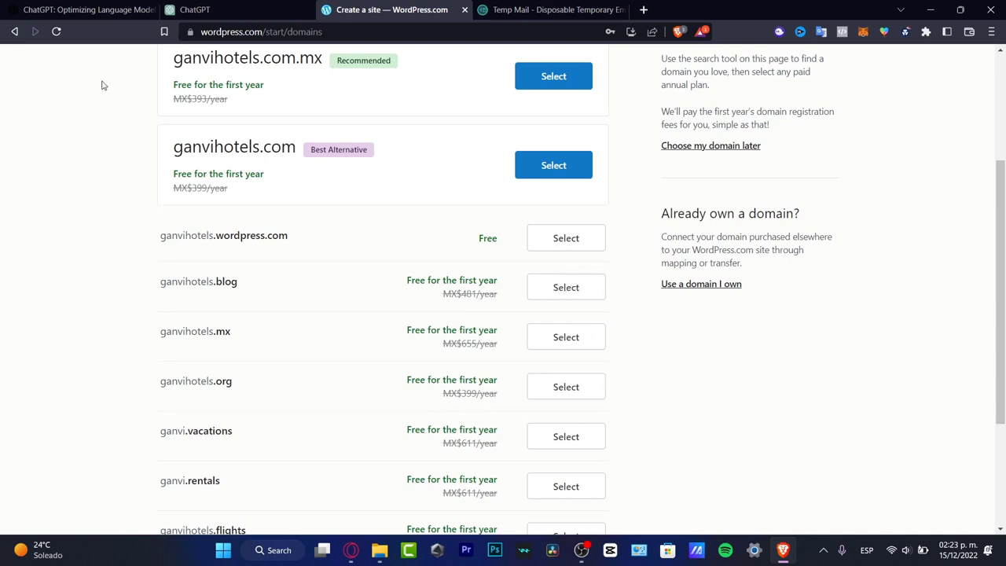
{"action": "scroll", "coordinate": [353, 235], "scroll_direction": "up", "scroll_amount": 3}
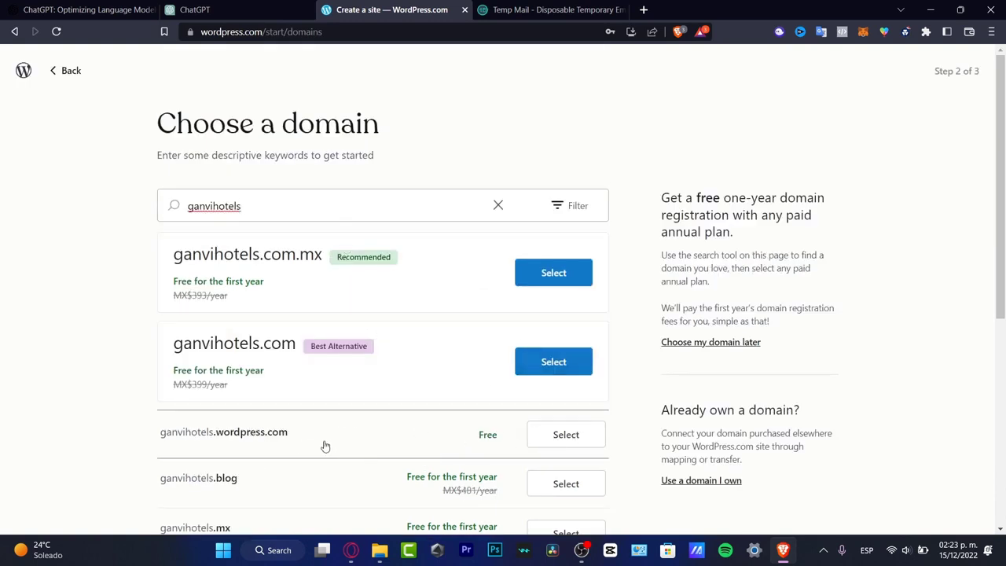
{"action": "left_click", "coordinate": [448, 449]}
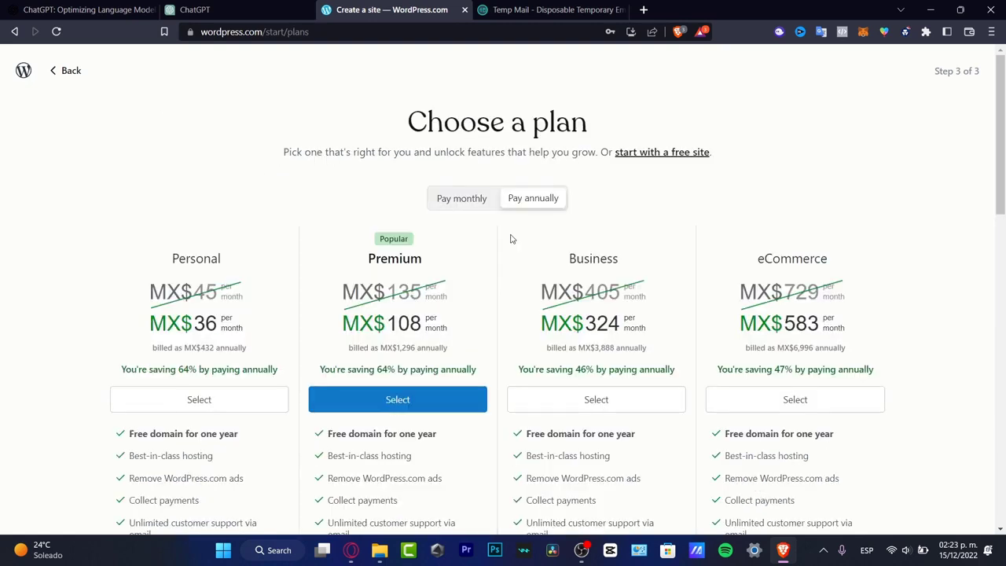
{"action": "left_click", "coordinate": [677, 154]}
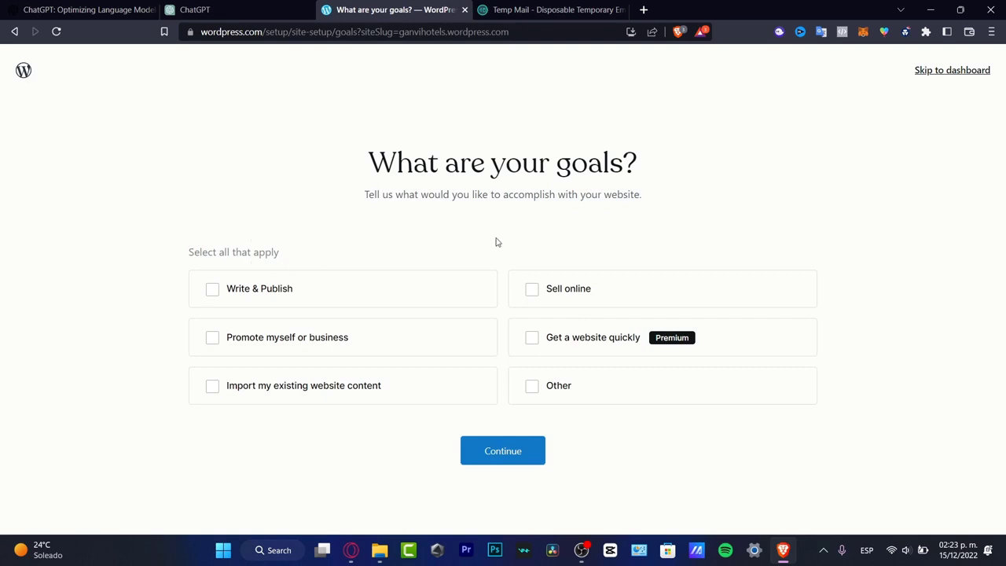
Set the website goals to Sell online, Write & Publish and Other, and continue the setup.
{"action": "left_click", "coordinate": [533, 291]}
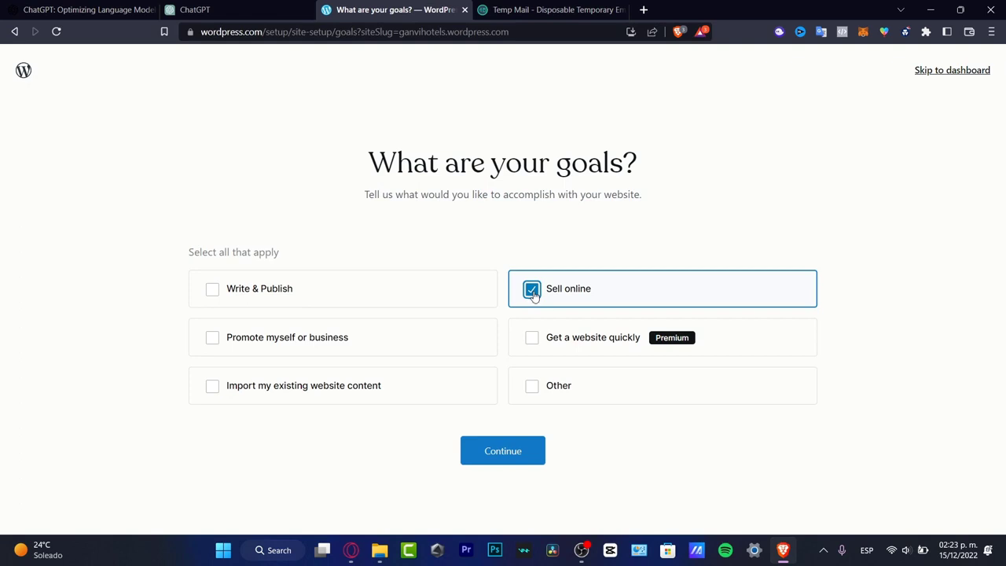
{"action": "left_click", "coordinate": [241, 294]}
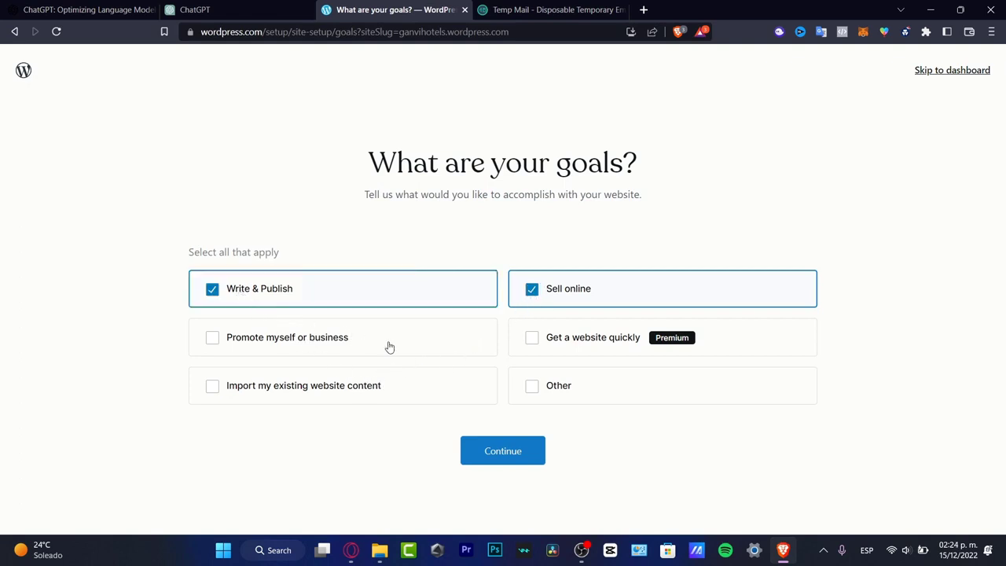
{"action": "left_click", "coordinate": [561, 394]}
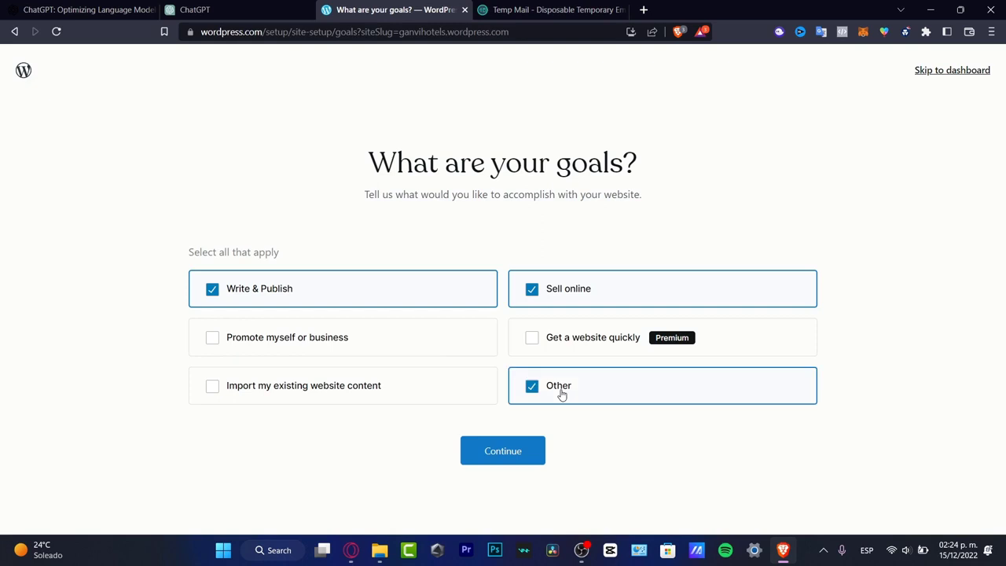
{"action": "left_click", "coordinate": [516, 455]}
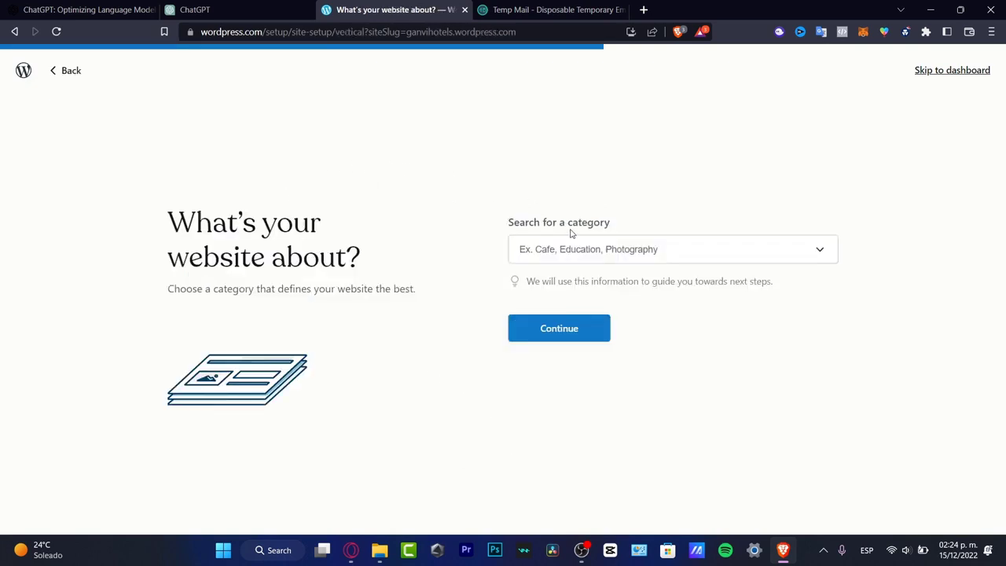
Search for a hotel category, set the website category to Hotels & Accommodations and continue.
{"action": "left_click", "coordinate": [595, 248]}
{"action": "type", "text": "h"}
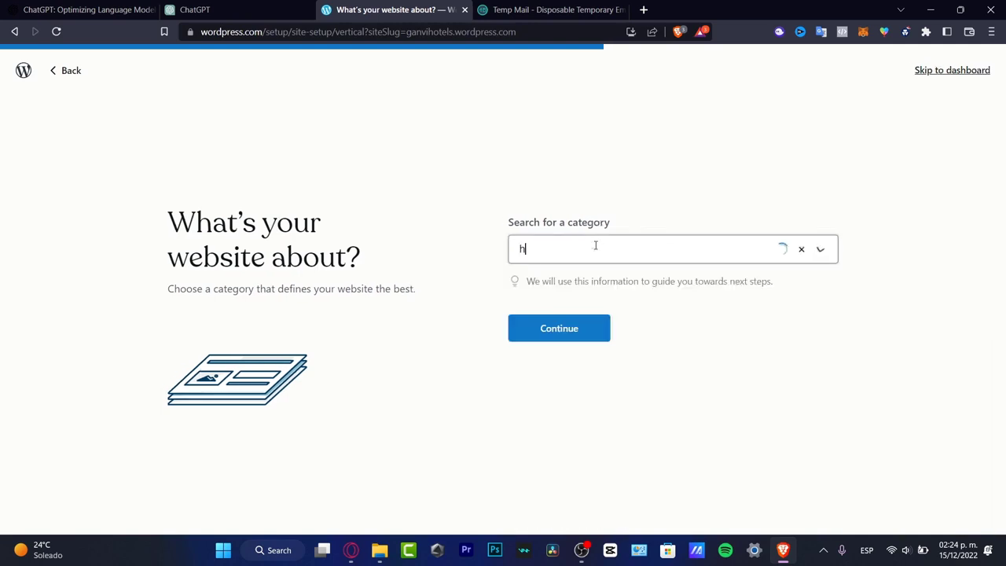
{"action": "type", "text": "ote"}
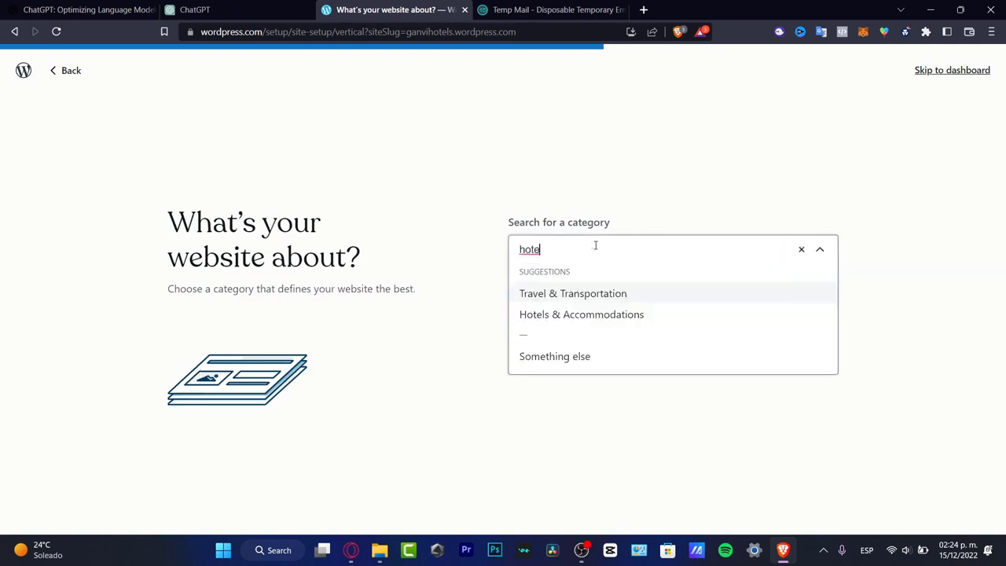
{"action": "type", "text": "l"}
{"action": "left_click", "coordinate": [595, 315]}
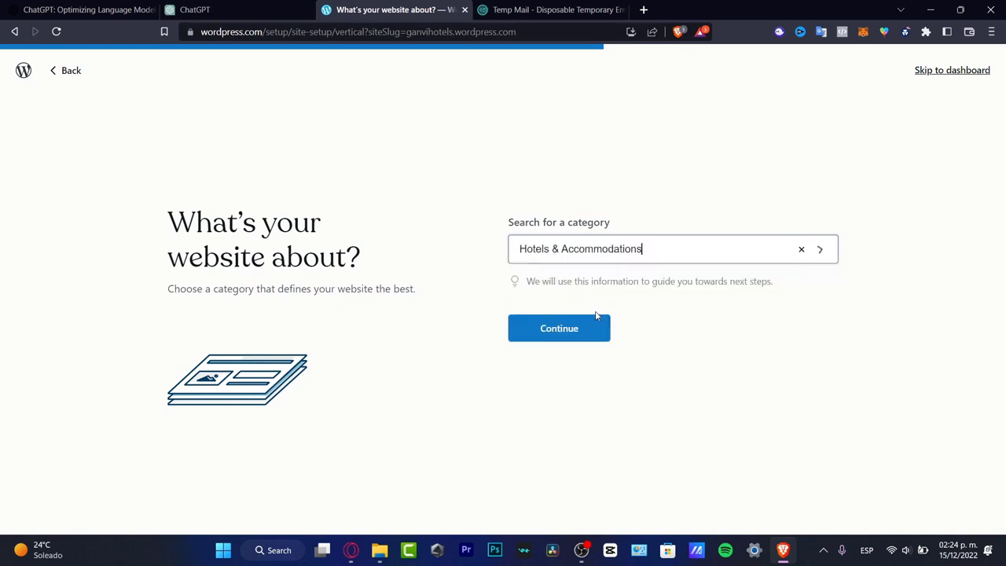
{"action": "left_click", "coordinate": [581, 328]}
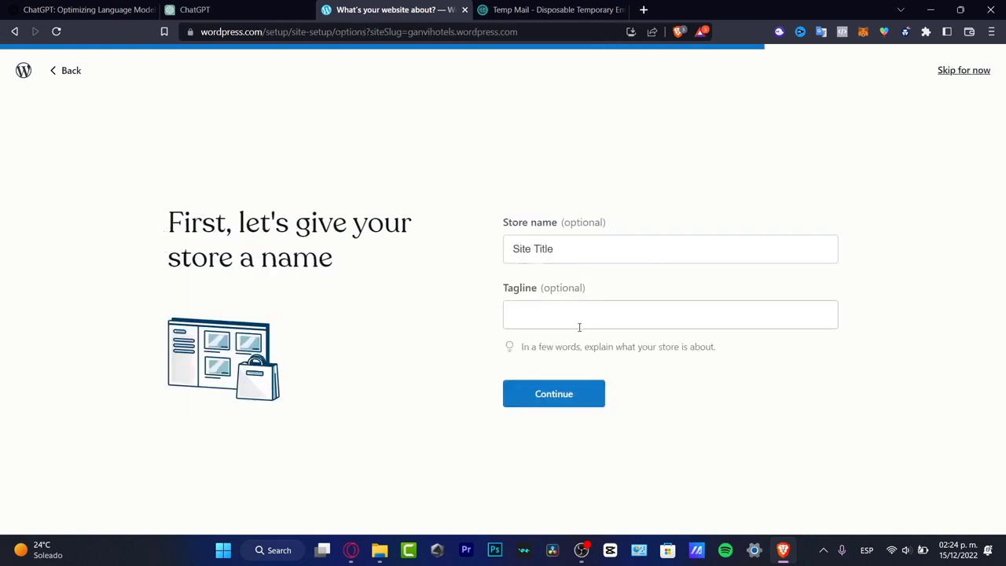
Name the store Ganvi Resorts, leave the tagline empty and continue to the design selection.
{"action": "triple_click", "coordinate": [573, 254]}
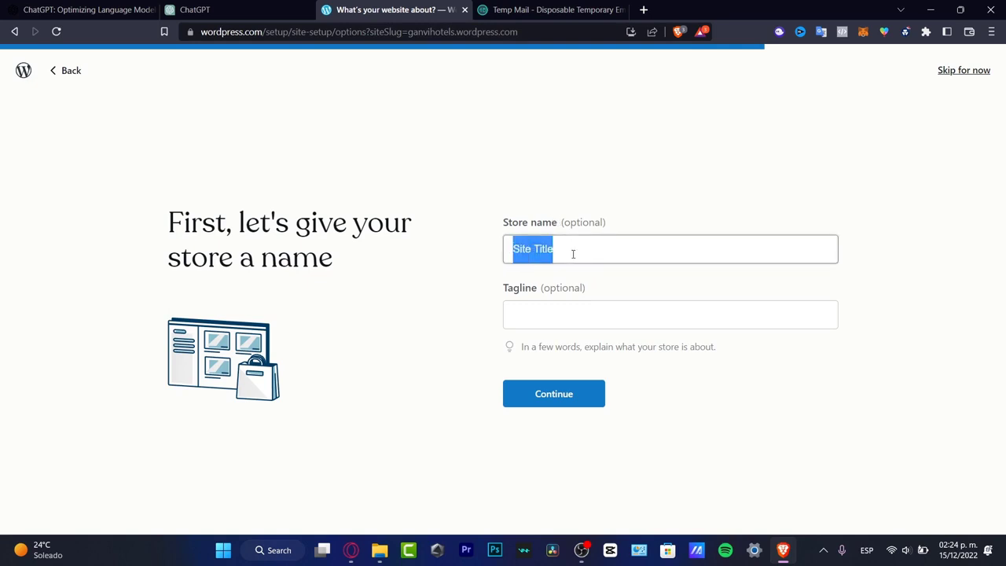
{"action": "type", "text": "Gan"}
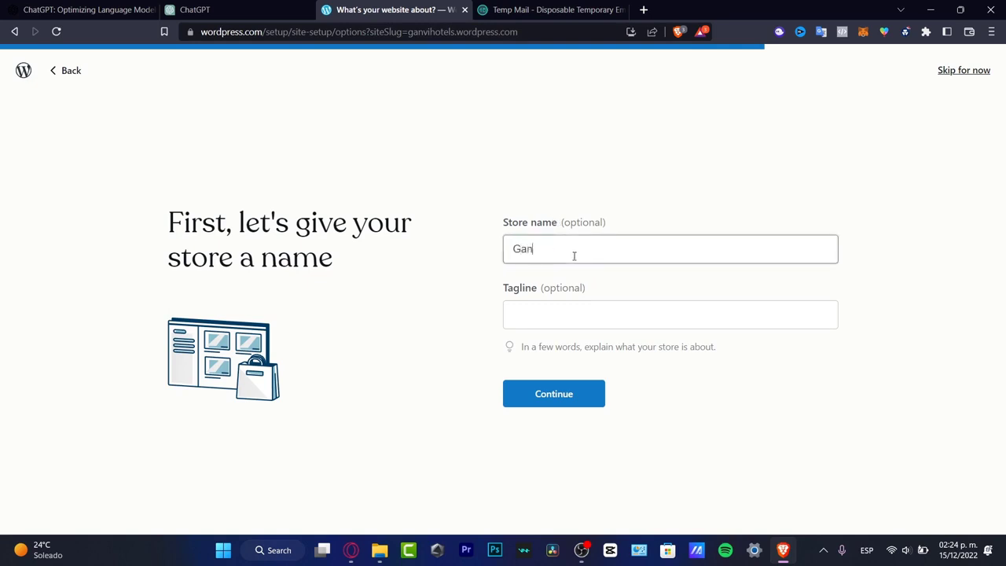
{"action": "type", "text": "vi Resorts"}
{"action": "left_click", "coordinate": [591, 388]}
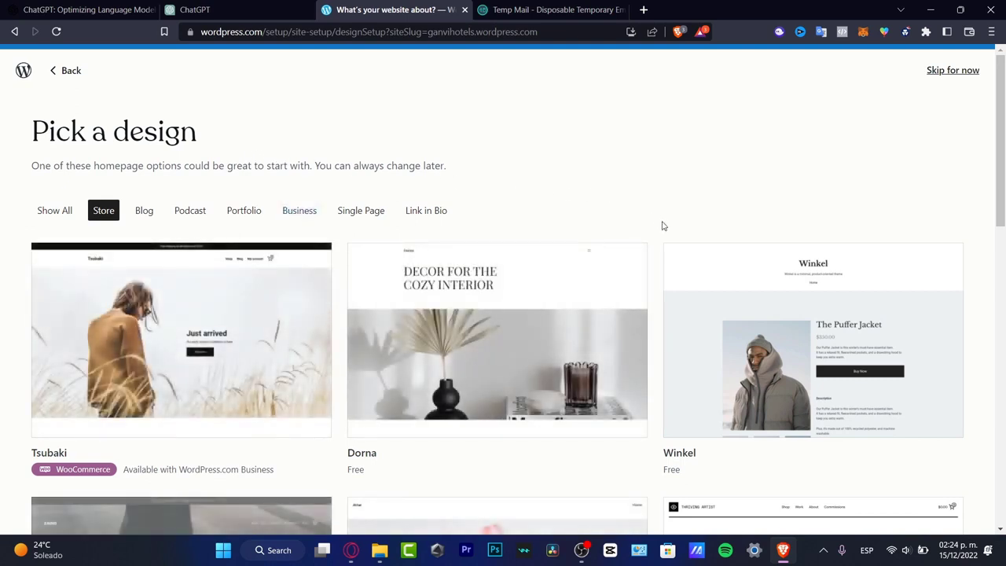
Browse the homepage designs in the Store, Show All and Business categories, comparing free and premium themes.
{"action": "scroll", "coordinate": [662, 226], "scroll_direction": "down", "scroll_amount": 3}
{"action": "scroll", "coordinate": [663, 226], "scroll_direction": "down", "scroll_amount": 3}
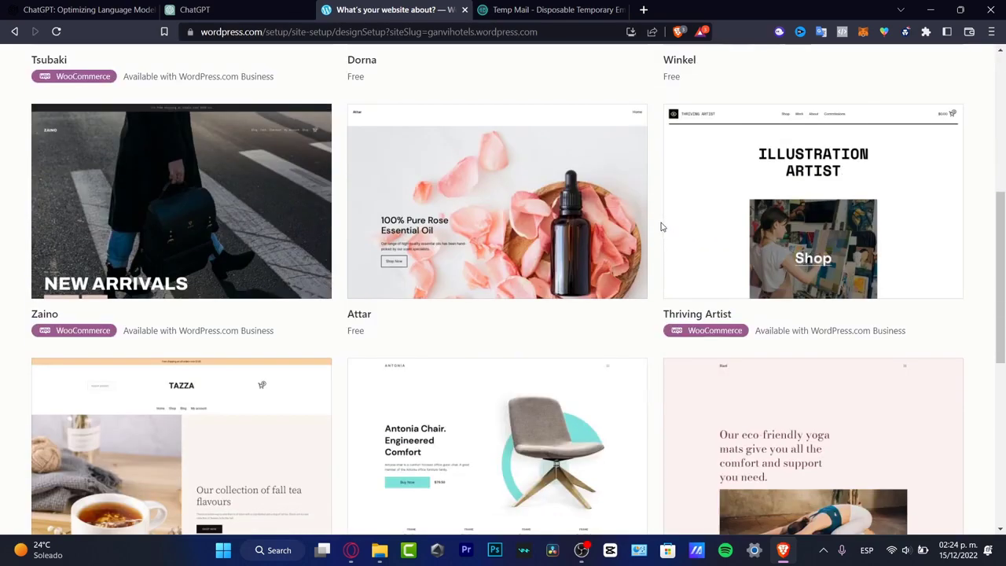
{"action": "scroll", "coordinate": [662, 226], "scroll_direction": "down", "scroll_amount": 6}
{"action": "scroll", "coordinate": [660, 227], "scroll_direction": "up", "scroll_amount": 12}
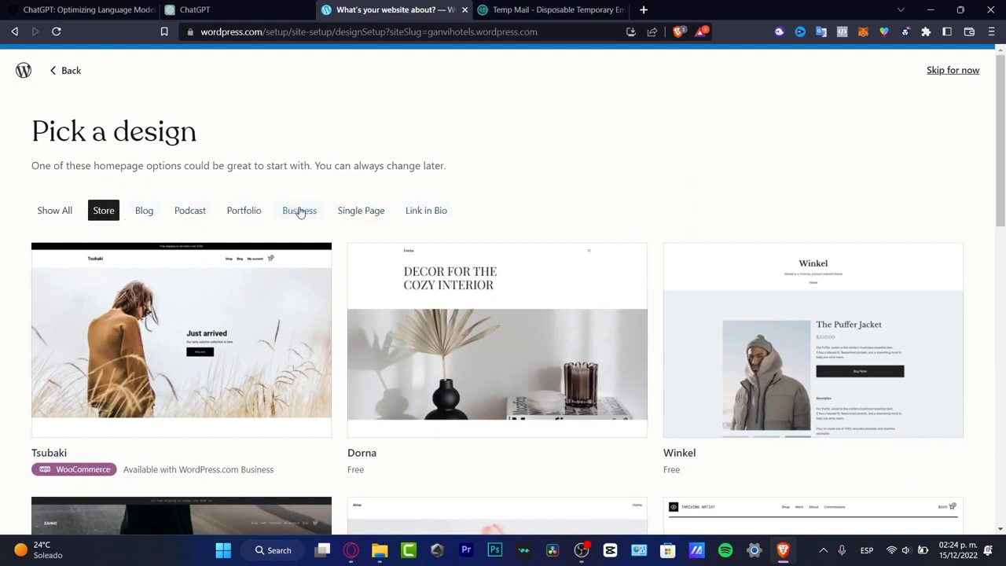
{"action": "left_click", "coordinate": [67, 221]}
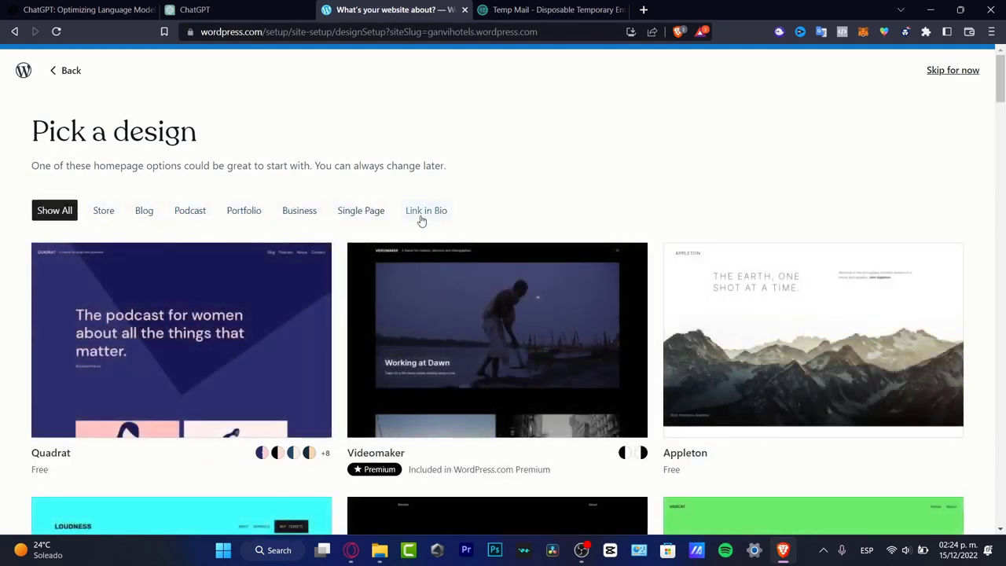
{"action": "left_click", "coordinate": [307, 217]}
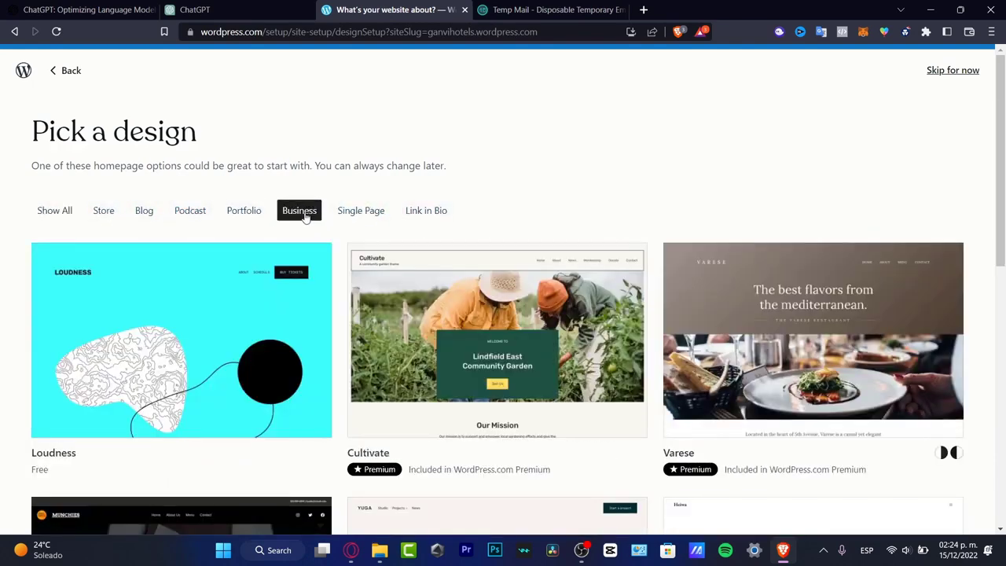
{"action": "scroll", "coordinate": [602, 208], "scroll_direction": "down", "scroll_amount": 3}
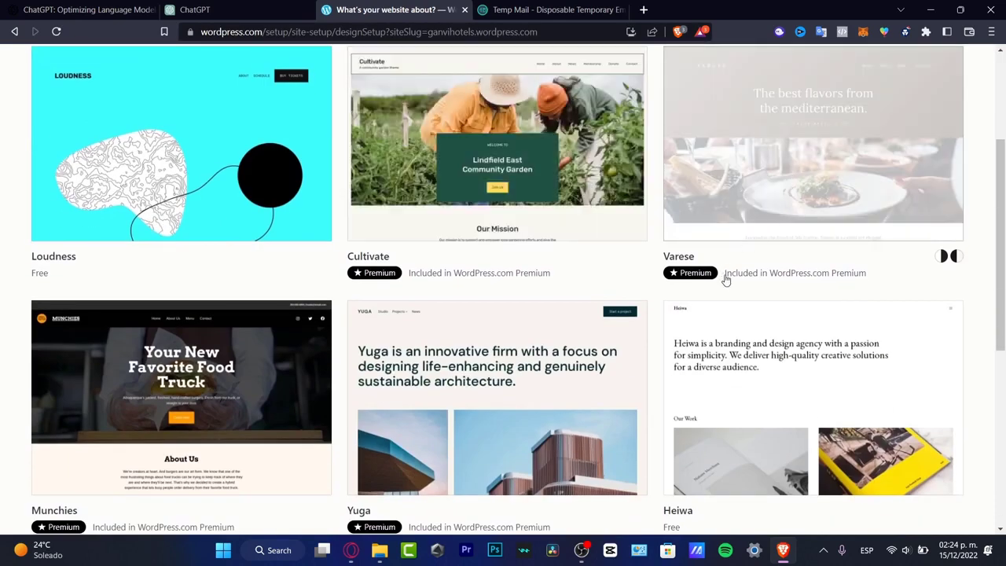
{"action": "mouse_move", "coordinate": [684, 276]}
{"action": "scroll", "coordinate": [650, 279], "scroll_direction": "down", "scroll_amount": 3}
{"action": "scroll", "coordinate": [650, 280], "scroll_direction": "up", "scroll_amount": 6}
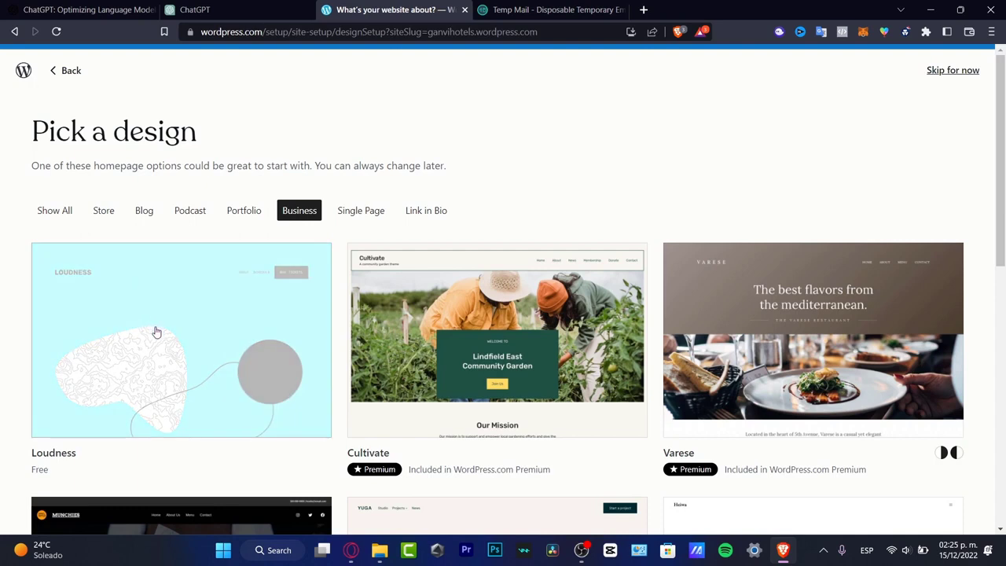
Preview the free Loudness design through its whole page and start the site with it.
{"action": "left_click", "coordinate": [155, 331]}
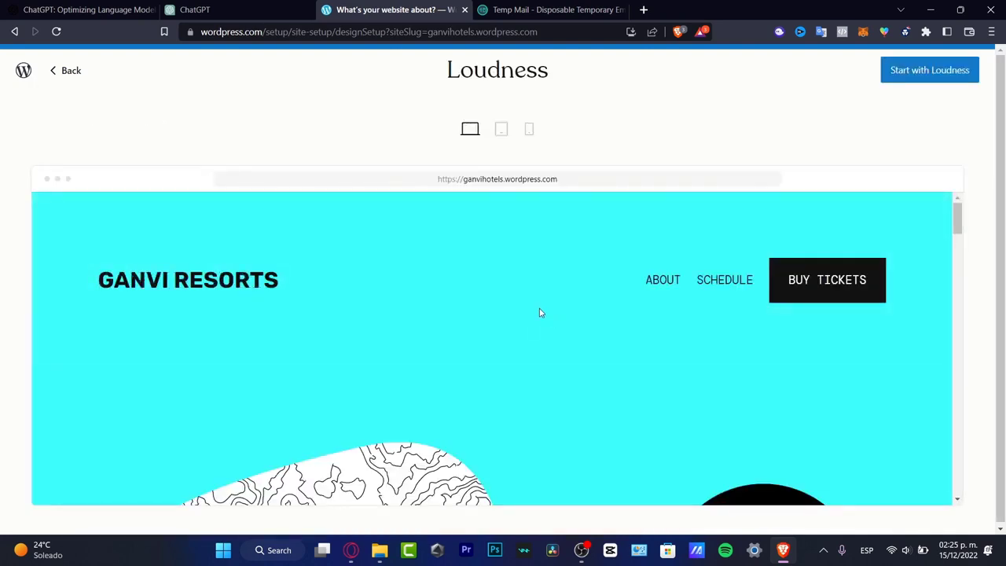
{"action": "scroll", "coordinate": [539, 313], "scroll_direction": "down", "scroll_amount": 10}
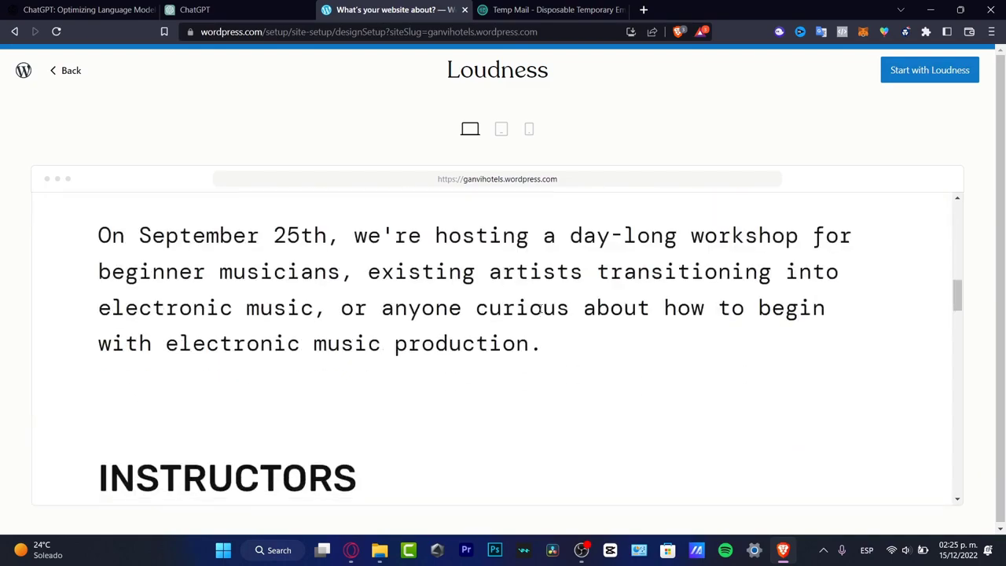
{"action": "scroll", "coordinate": [538, 312], "scroll_direction": "down", "scroll_amount": 15}
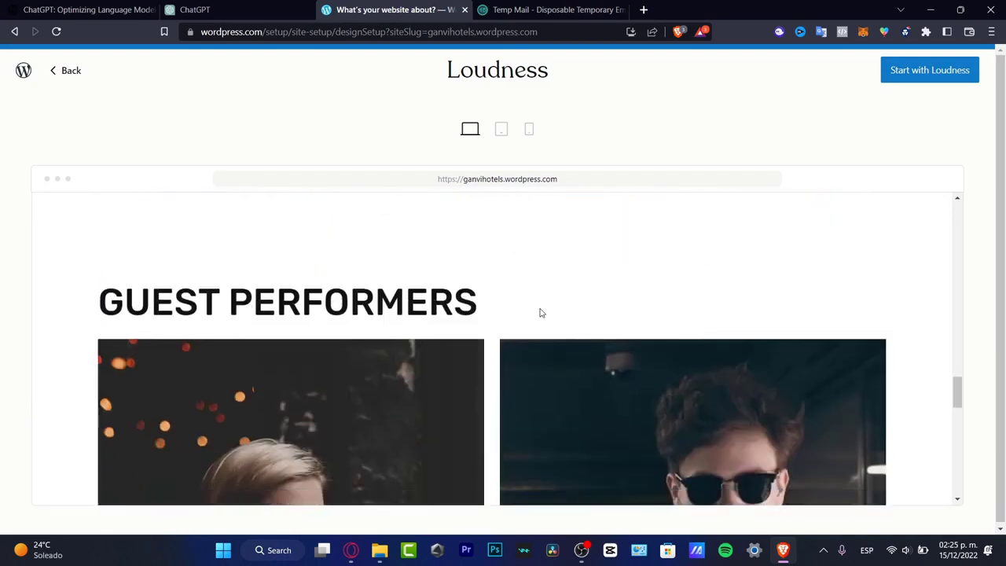
{"action": "scroll", "coordinate": [540, 312], "scroll_direction": "down", "scroll_amount": 15}
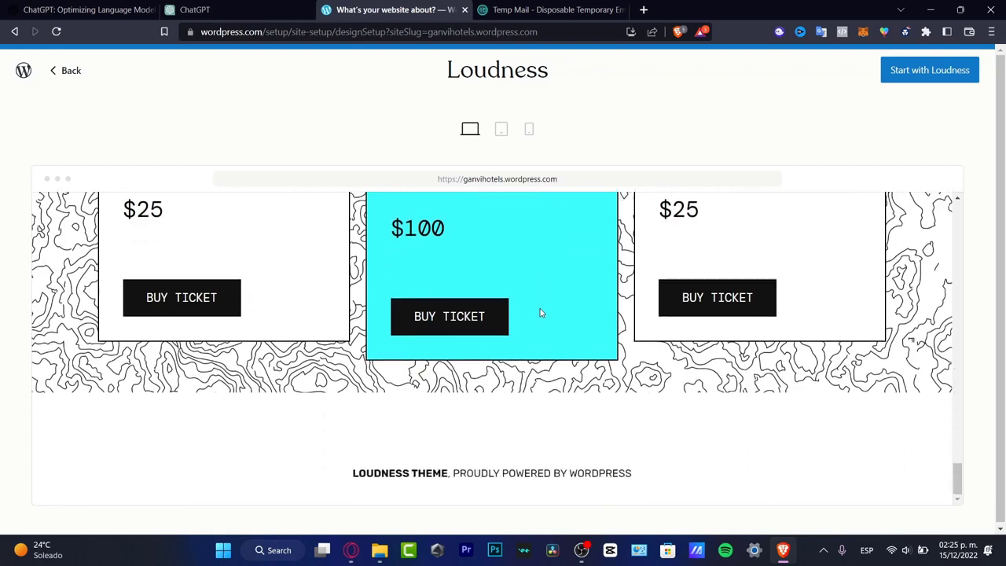
{"action": "scroll", "coordinate": [539, 313], "scroll_direction": "up", "scroll_amount": 20}
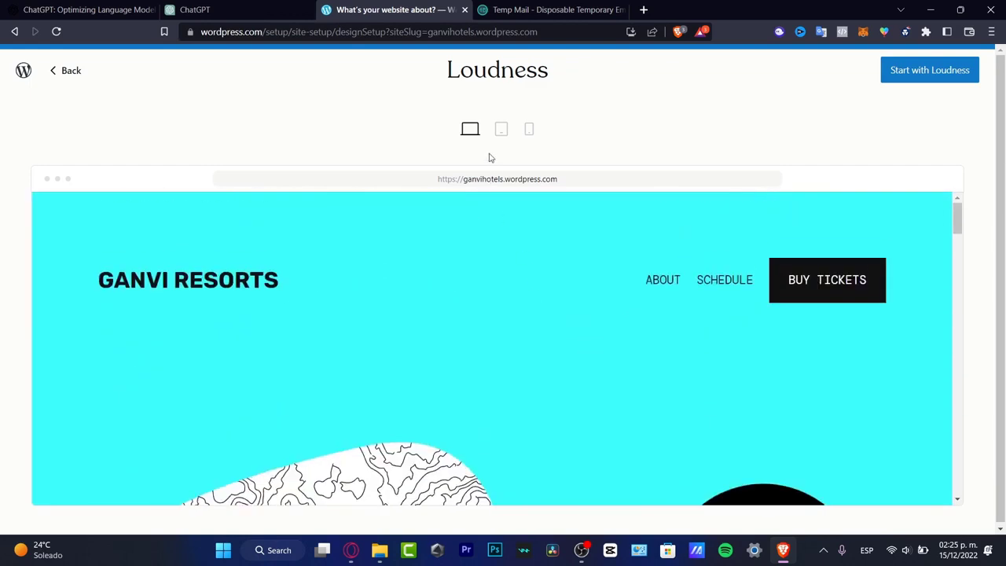
{"action": "left_click", "coordinate": [947, 79]}
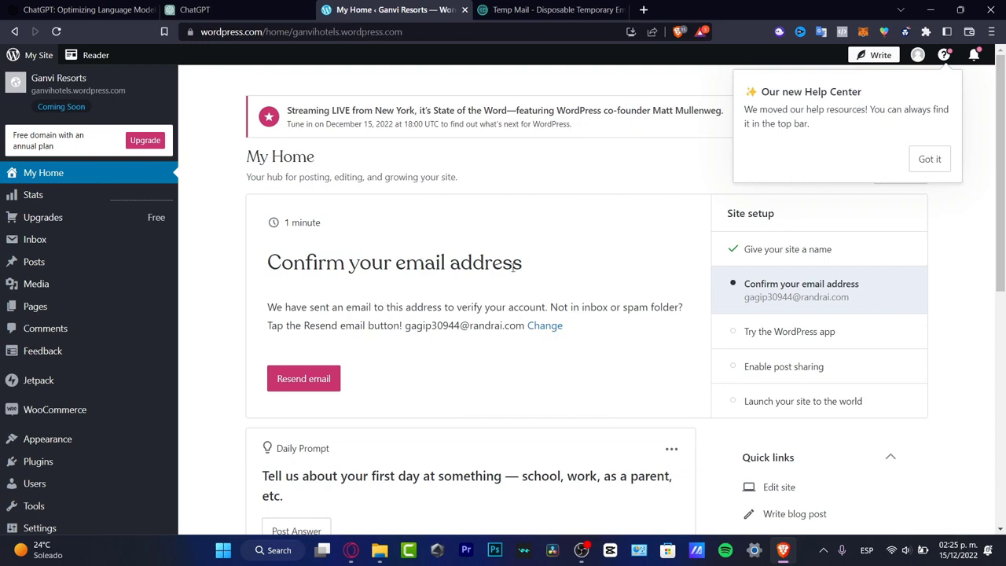
Switch to Temp Mail, open the WordPress.com activation message and follow its email confirmation link in a new tab.
{"action": "left_click", "coordinate": [542, 10]}
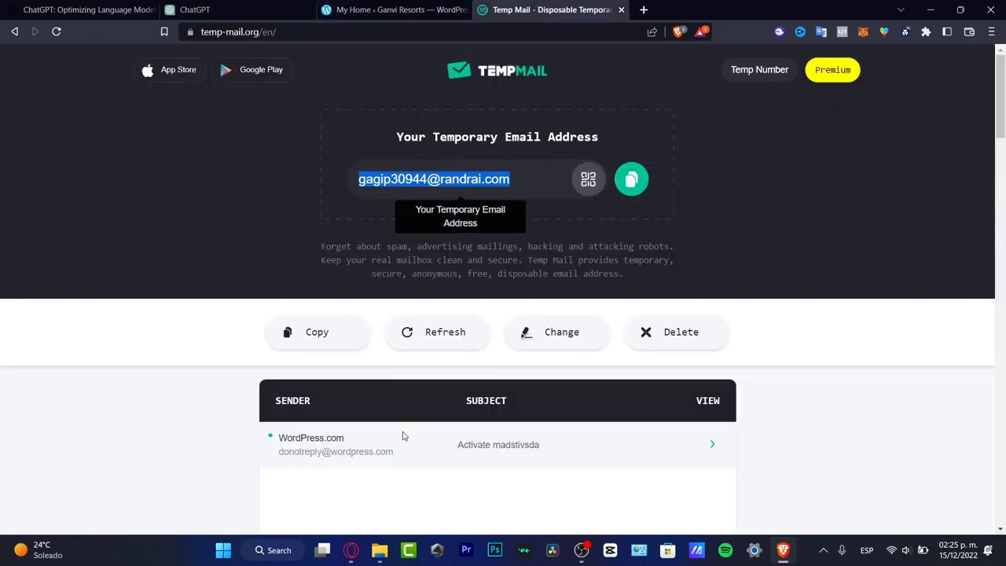
{"action": "left_click", "coordinate": [507, 446]}
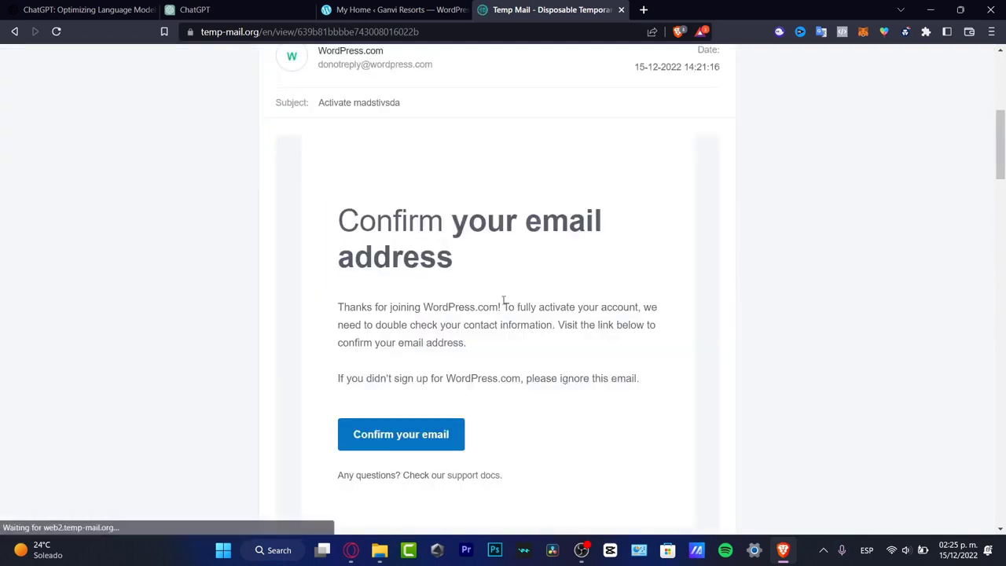
{"action": "right_click", "coordinate": [419, 424]}
{"action": "left_click", "coordinate": [489, 290]}
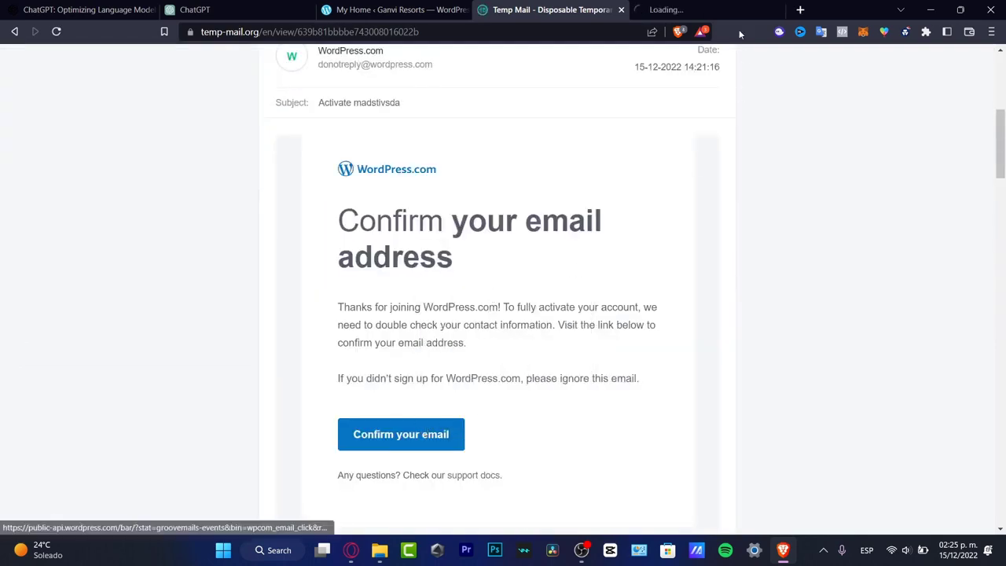
Place the newly opened WordPress tab before Temp Mail and dismiss its Help Center and email confirmation notices.
{"action": "left_click", "coordinate": [715, 11]}
{"action": "left_click_drag", "start_coordinate": [715, 14], "coordinate": [577, 13]}
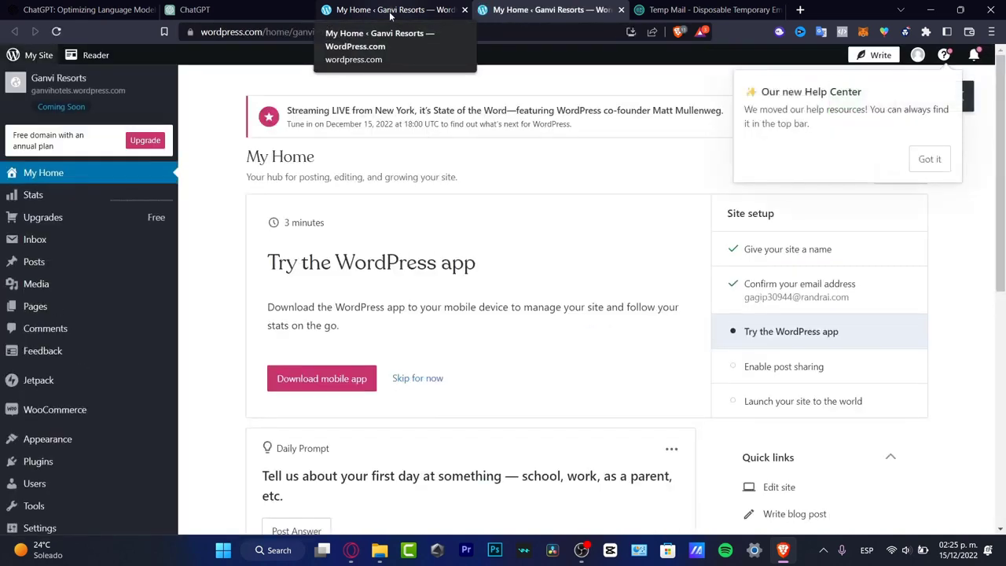
{"action": "left_click", "coordinate": [942, 163]}
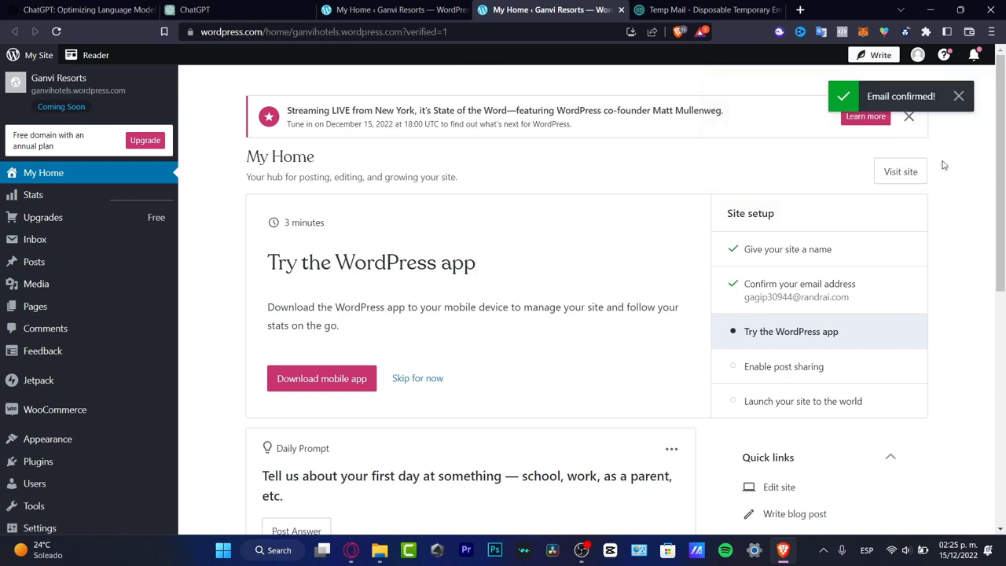
{"action": "left_click", "coordinate": [958, 97]}
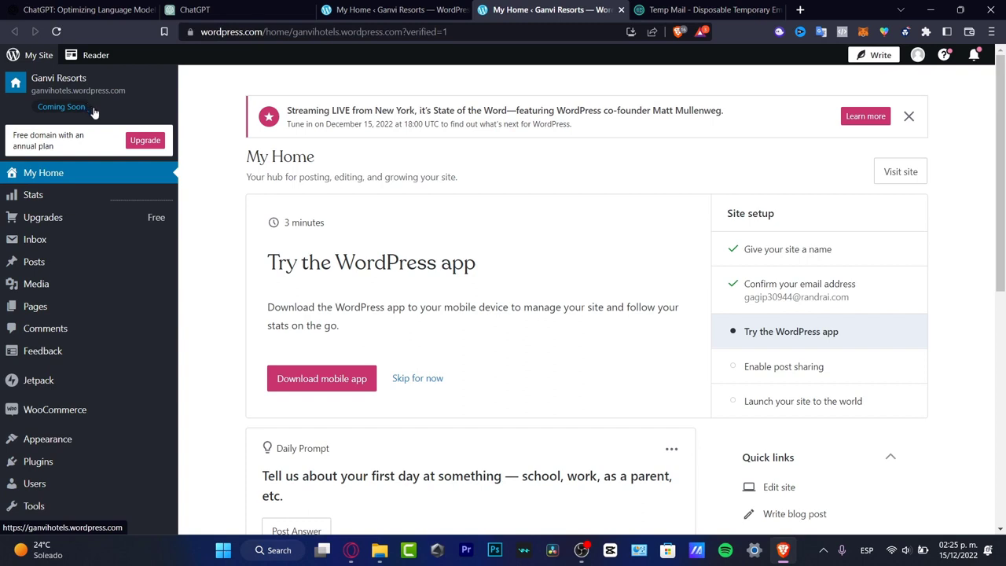
Open the site's Plugins directory and search it for "hotel booking".
{"action": "left_click", "coordinate": [71, 467]}
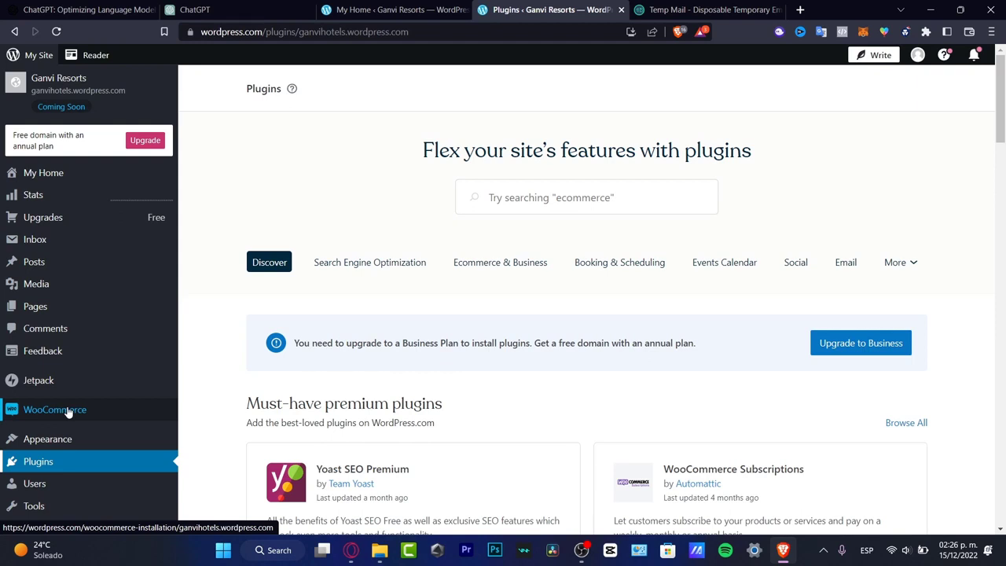
{"action": "left_click", "coordinate": [585, 193]}
{"action": "type", "text": "rese"}
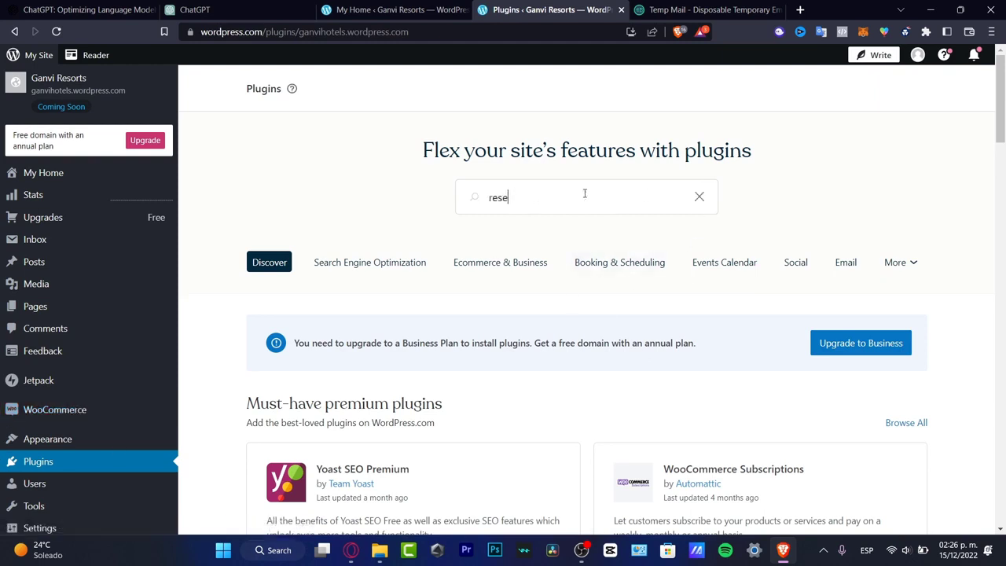
{"action": "type", "text": "vera"}
{"action": "key", "text": "ctrl+a"}
{"action": "type", "text": "hotel booking"}
{"action": "key", "text": "Return"}
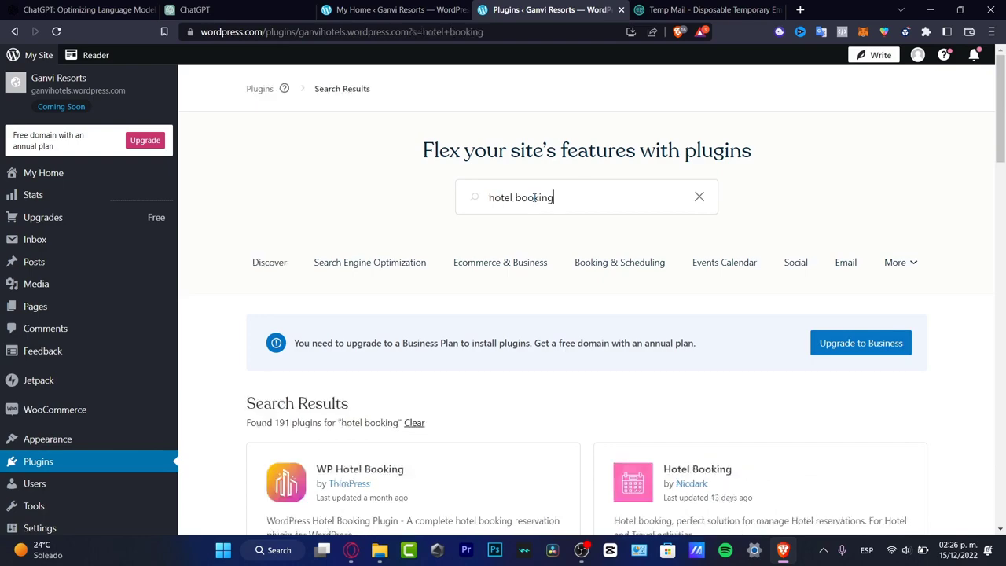
Compare the hotel booking plugins in the search results and open the details page of Hotel Booking Lite by MotoPress.
{"action": "scroll", "coordinate": [534, 197], "scroll_direction": "down", "scroll_amount": 3}
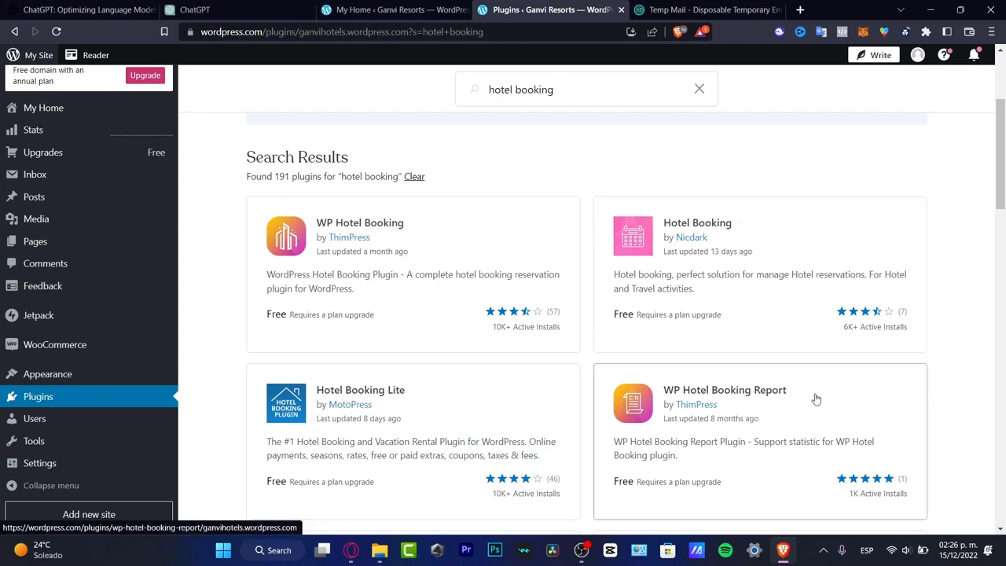
{"action": "scroll", "coordinate": [810, 395], "scroll_direction": "down", "scroll_amount": 6}
{"action": "scroll", "coordinate": [810, 395], "scroll_direction": "down", "scroll_amount": 1}
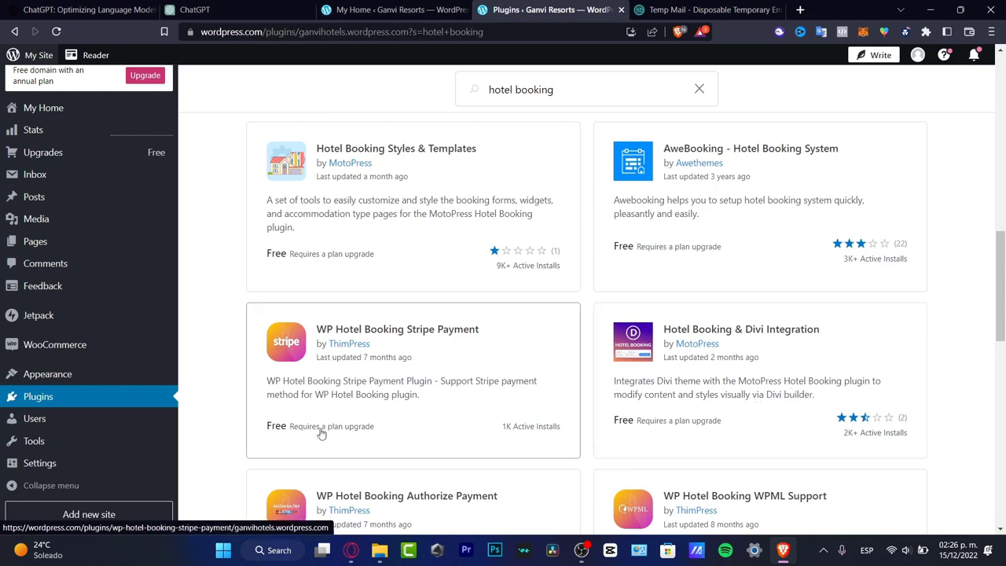
{"action": "scroll", "coordinate": [521, 375], "scroll_direction": "up", "scroll_amount": 8}
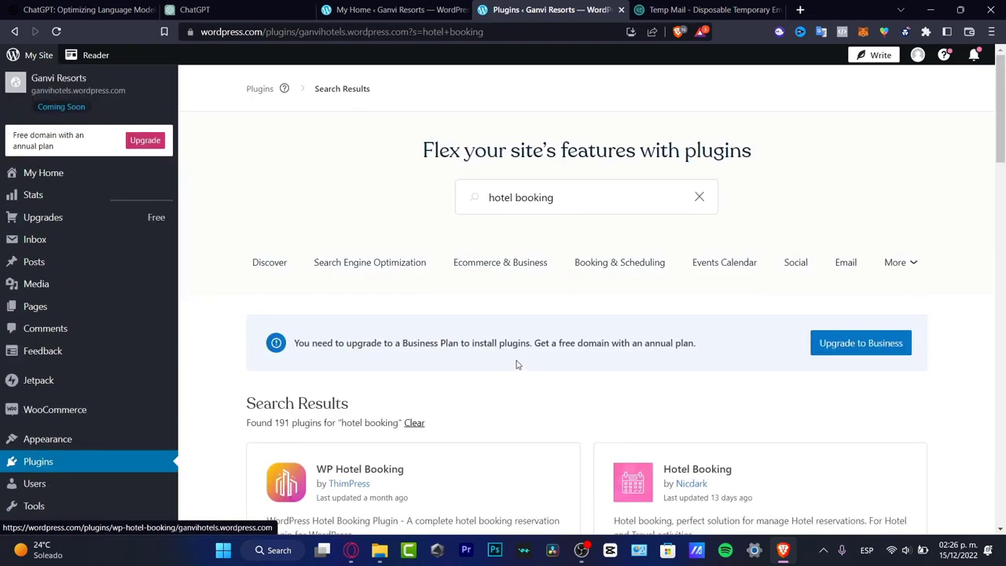
{"action": "scroll", "coordinate": [517, 364], "scroll_direction": "down", "scroll_amount": 3}
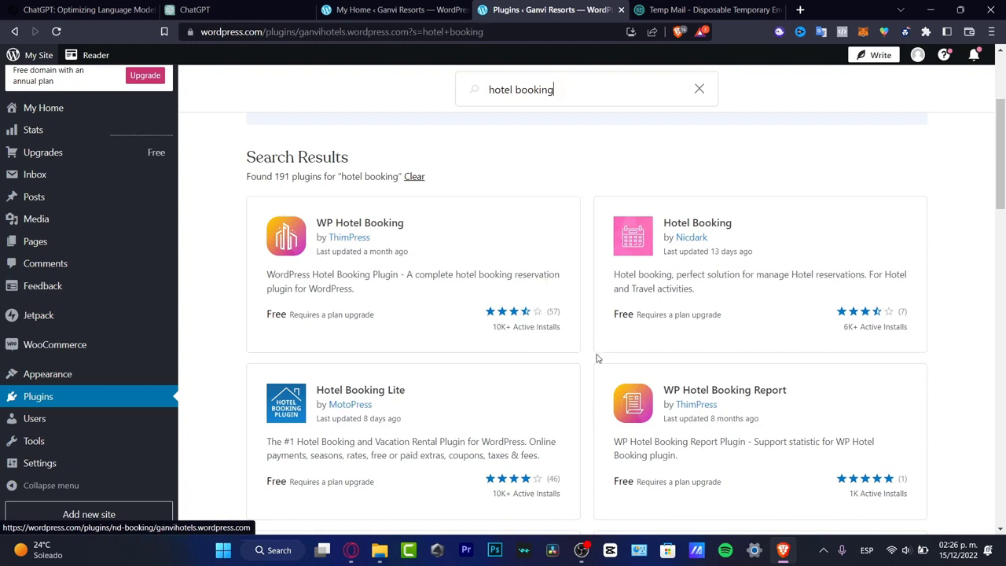
{"action": "left_click", "coordinate": [474, 400]}
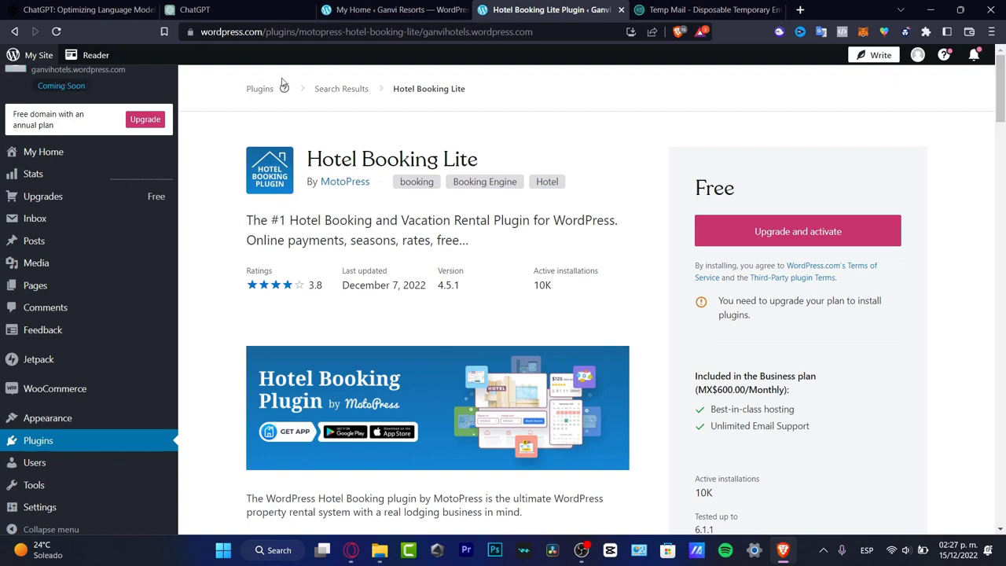
Leave the plugin pages, return to My Home and visit the Ganvi Resorts site.
{"action": "left_click", "coordinate": [336, 89]}
{"action": "left_click", "coordinate": [260, 89]}
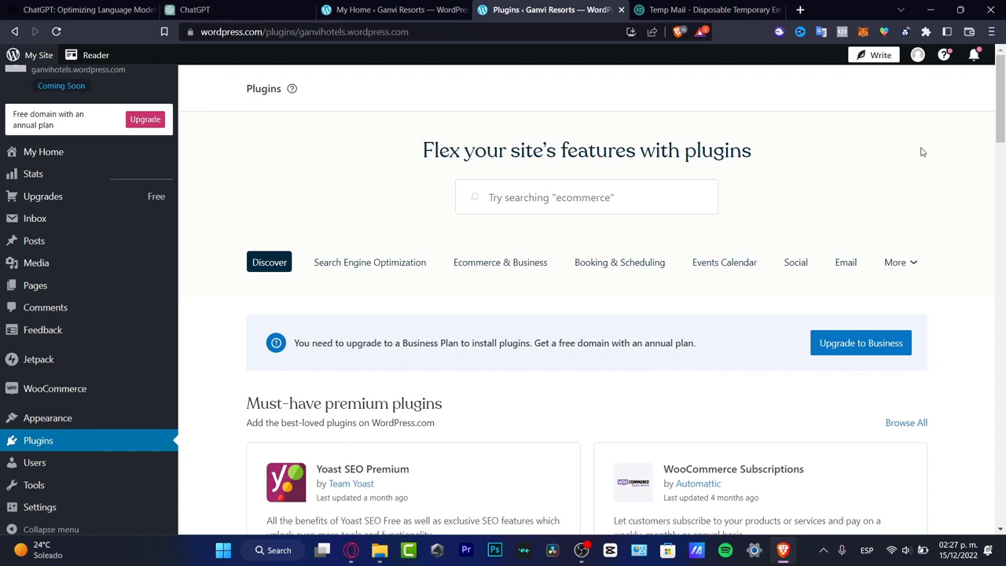
{"action": "left_click", "coordinate": [140, 154]}
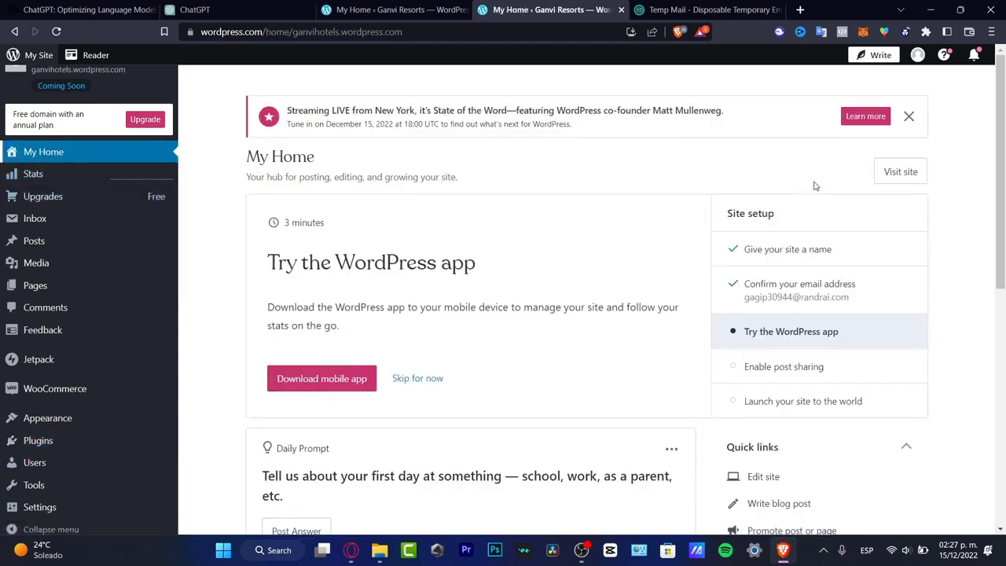
{"action": "left_click", "coordinate": [892, 169]}
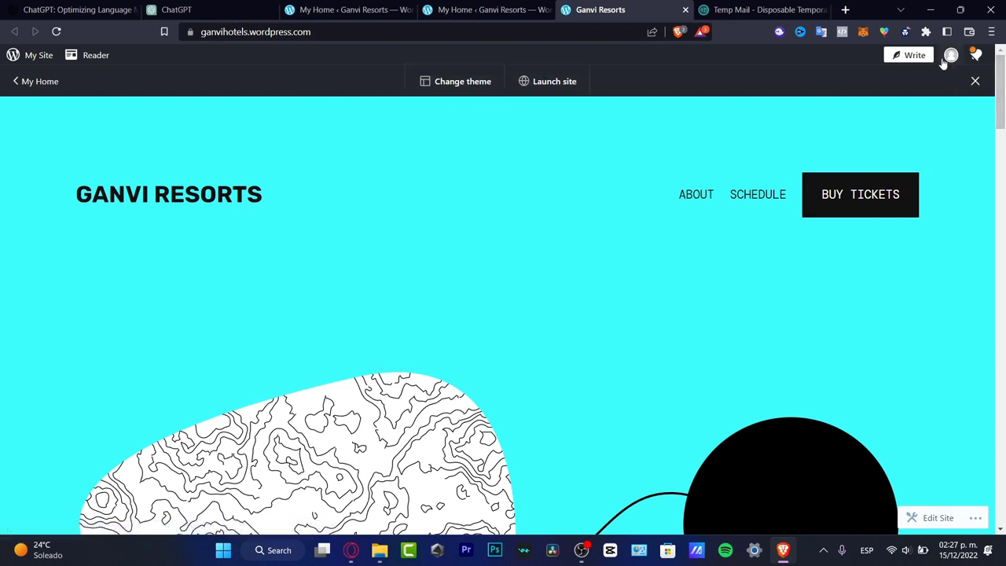
Start a new post, skipping the welcome tour, and insert the Appointment Form block found by searching for "book".
{"action": "left_click", "coordinate": [912, 55]}
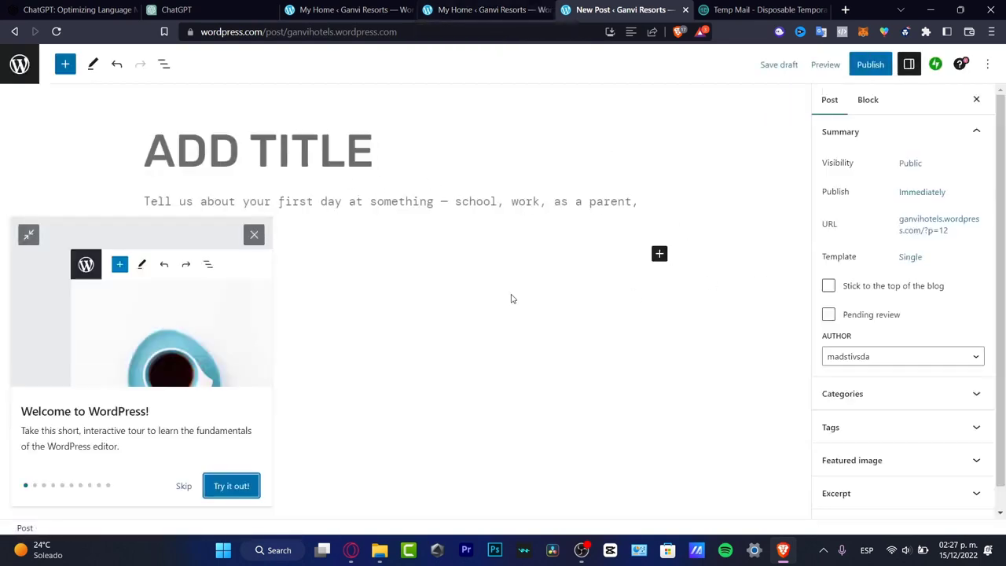
{"action": "left_click", "coordinate": [186, 487]}
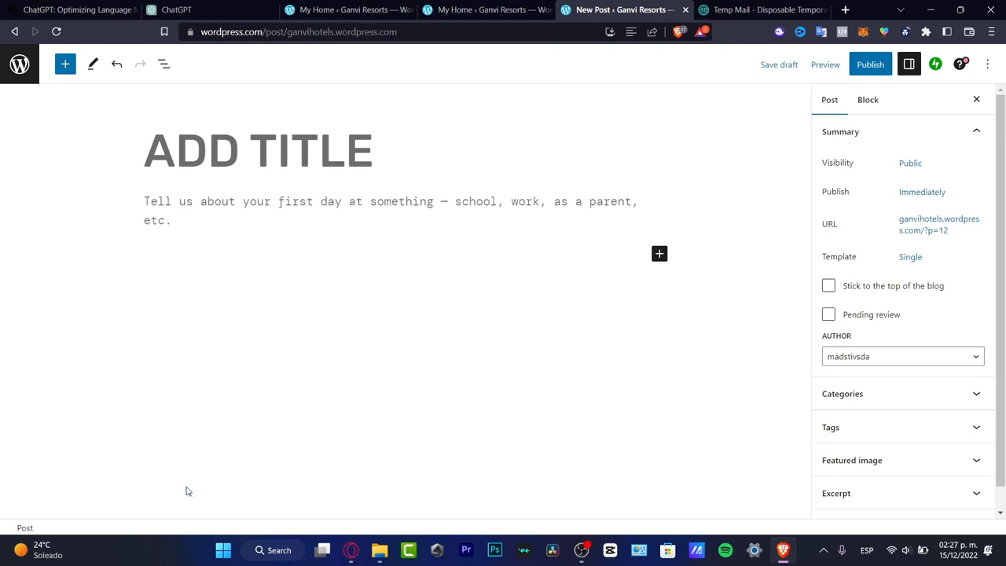
{"action": "left_click", "coordinate": [66, 64]}
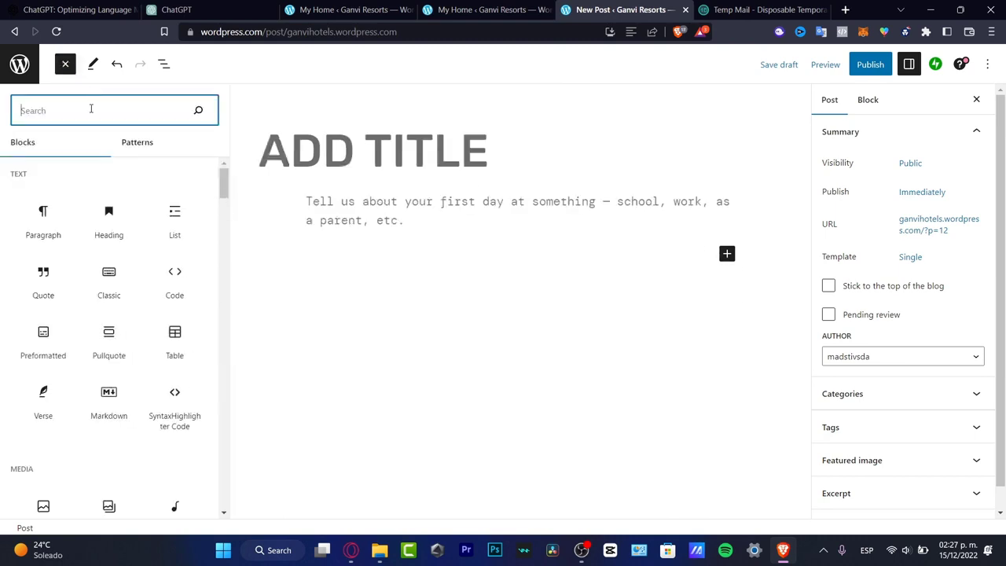
{"action": "type", "text": "book"}
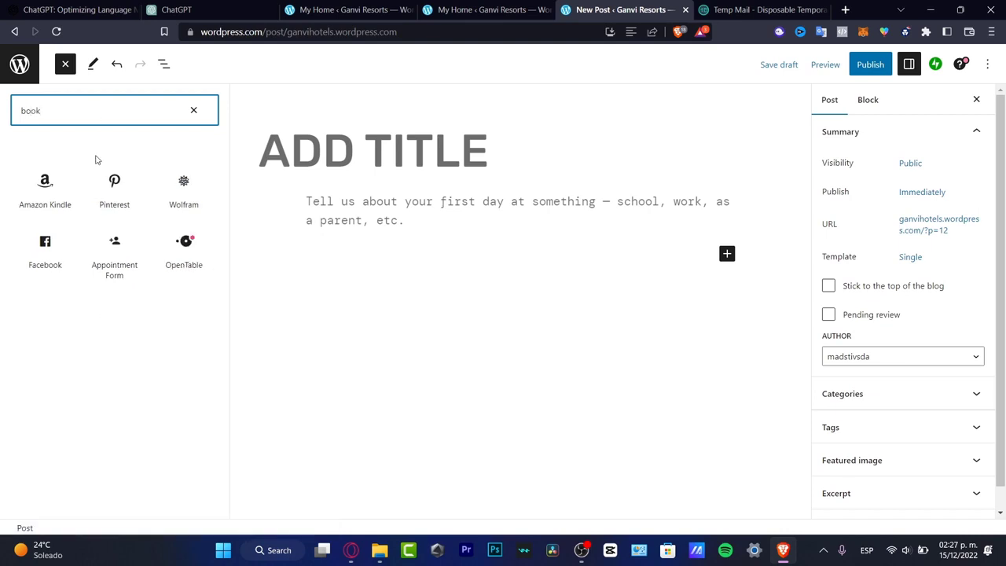
{"action": "left_click", "coordinate": [125, 265]}
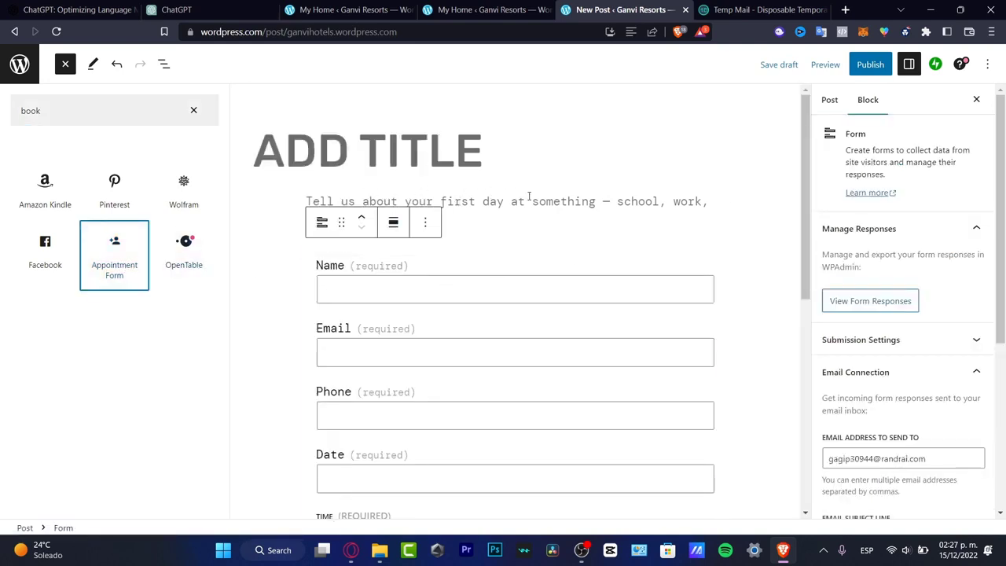
Examine the appointment form's Name, Email, Phone, Date, Time and Notes fields down to its booking button.
{"action": "scroll", "coordinate": [456, 285], "scroll_direction": "down", "scroll_amount": 3}
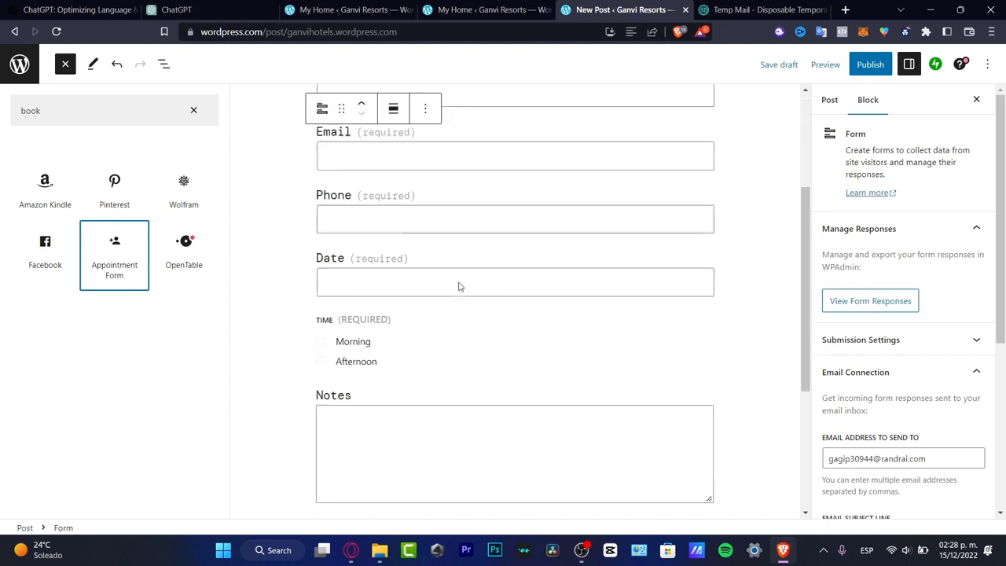
{"action": "scroll", "coordinate": [458, 283], "scroll_direction": "up", "scroll_amount": 3}
{"action": "left_click", "coordinate": [458, 285]}
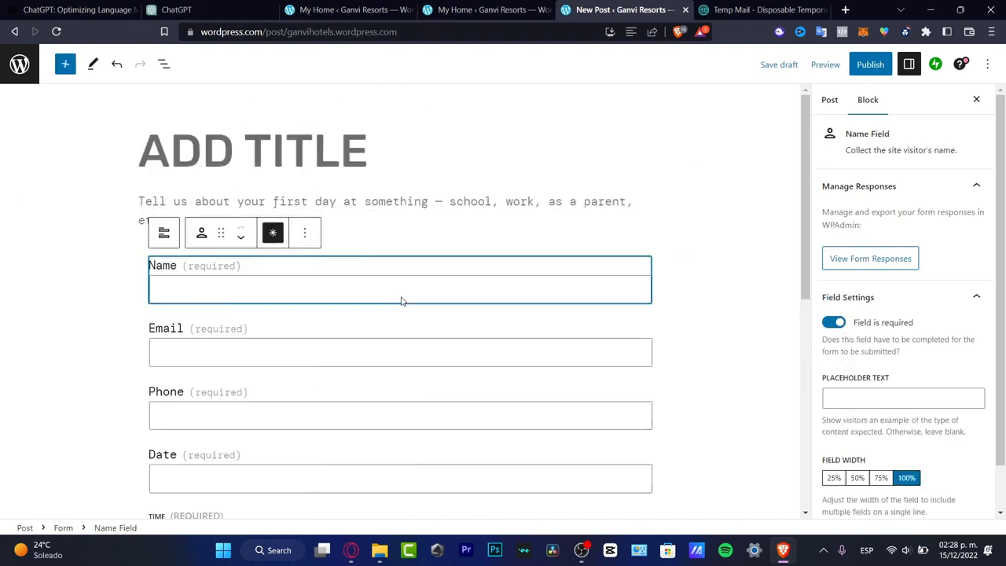
{"action": "left_click", "coordinate": [404, 351]}
{"action": "scroll", "coordinate": [404, 348], "scroll_direction": "down", "scroll_amount": 2}
{"action": "left_click", "coordinate": [351, 228]}
{"action": "left_click", "coordinate": [352, 282]}
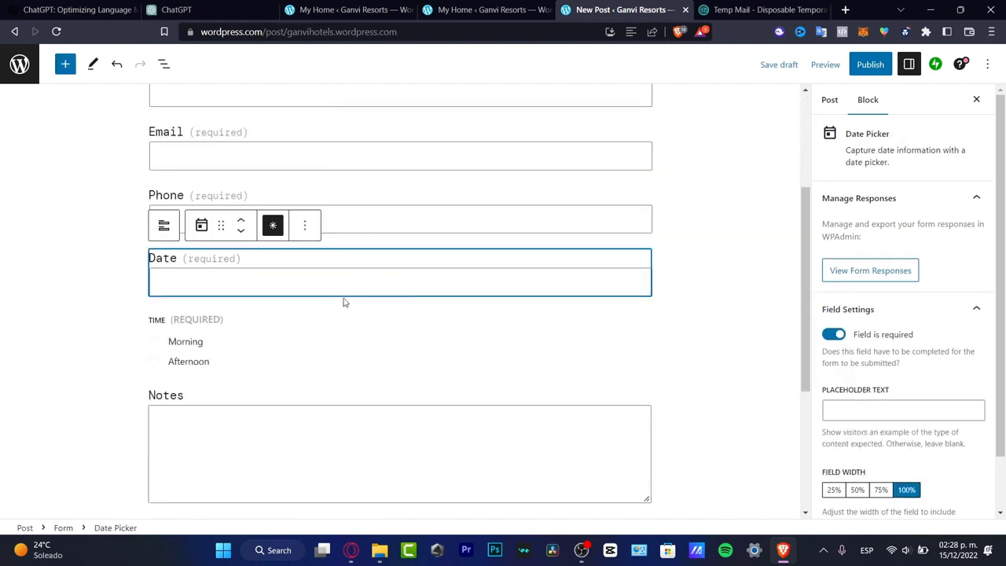
{"action": "scroll", "coordinate": [256, 397], "scroll_direction": "down", "scroll_amount": 2}
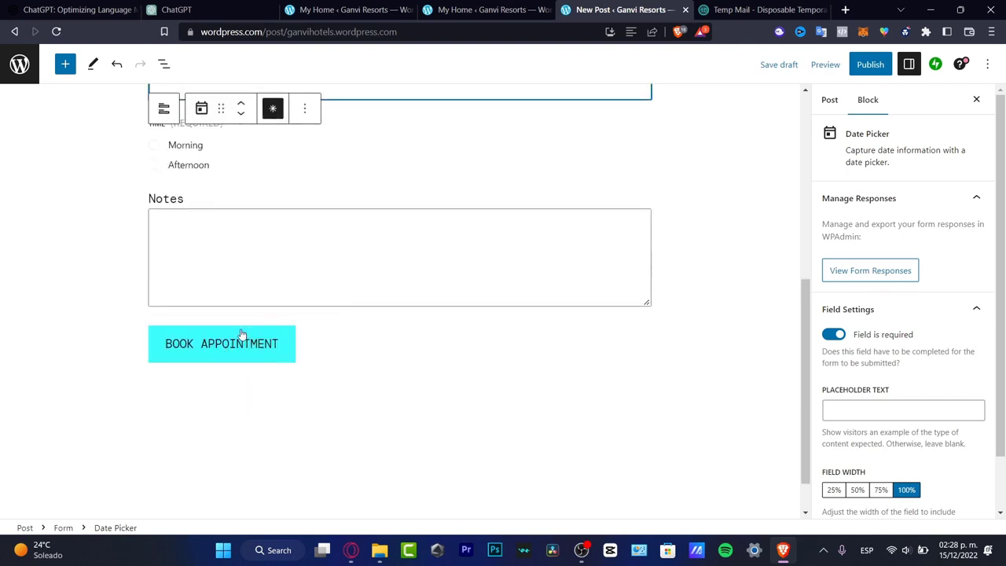
Title the post "MAKE YOUR APPOINTMENT" and enter "SCHEDULE YOUR DATE HERE" in the paragraph above the form.
{"action": "scroll", "coordinate": [412, 302], "scroll_direction": "up", "scroll_amount": 4}
{"action": "left_click", "coordinate": [243, 152]}
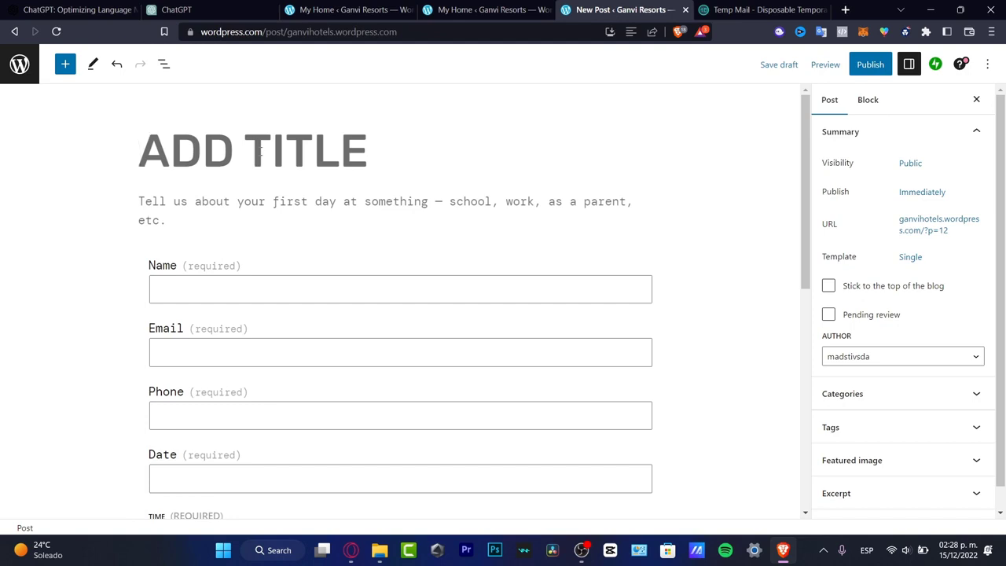
{"action": "type", "text": "MAKE YOUR APPIN"}
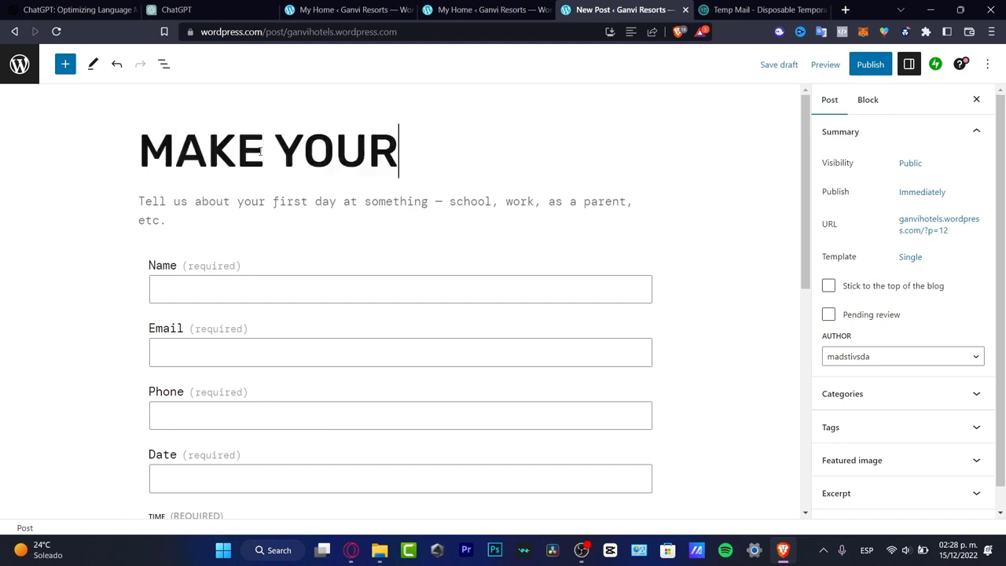
{"action": "key", "text": "BackSpace"}
{"action": "key", "text": "BackSpace"}
{"action": "type", "text": "O"}
{"action": "left_click", "coordinate": [260, 205]}
{"action": "scroll", "coordinate": [590, 310], "scroll_direction": "down", "scroll_amount": 5}
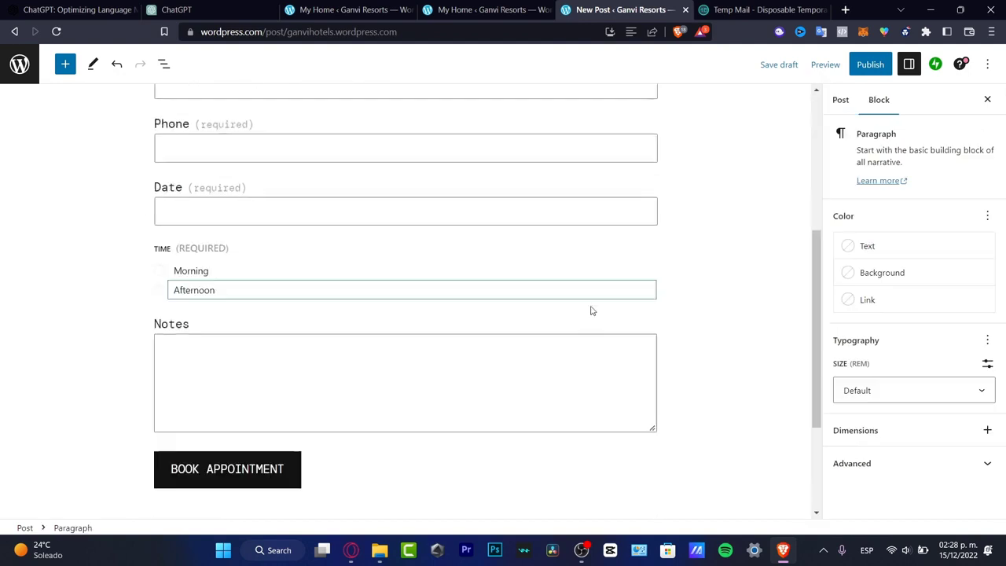
Save the post as a draft and check the appointment form in the Mobile preview.
{"action": "left_click", "coordinate": [785, 65]}
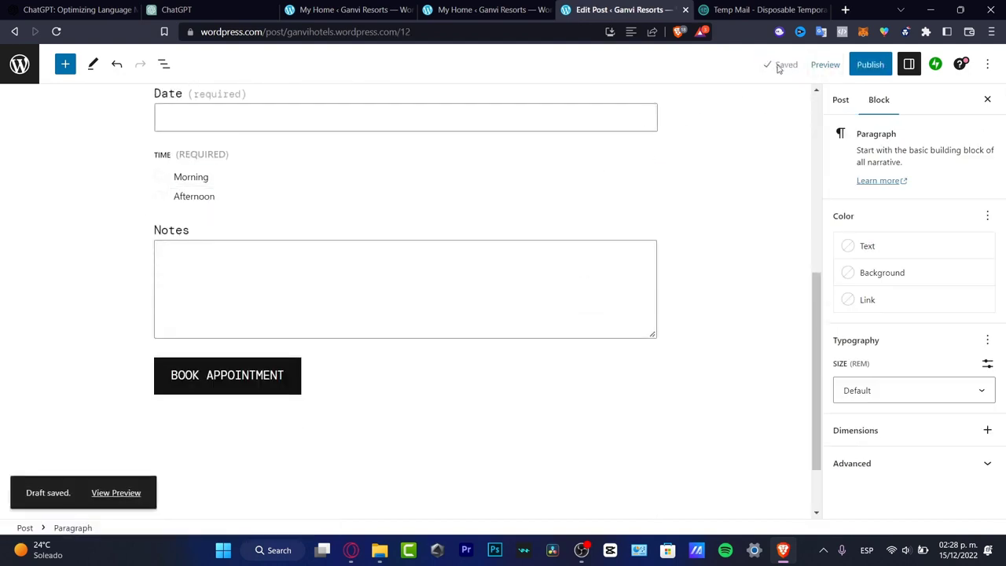
{"action": "left_click", "coordinate": [826, 66]}
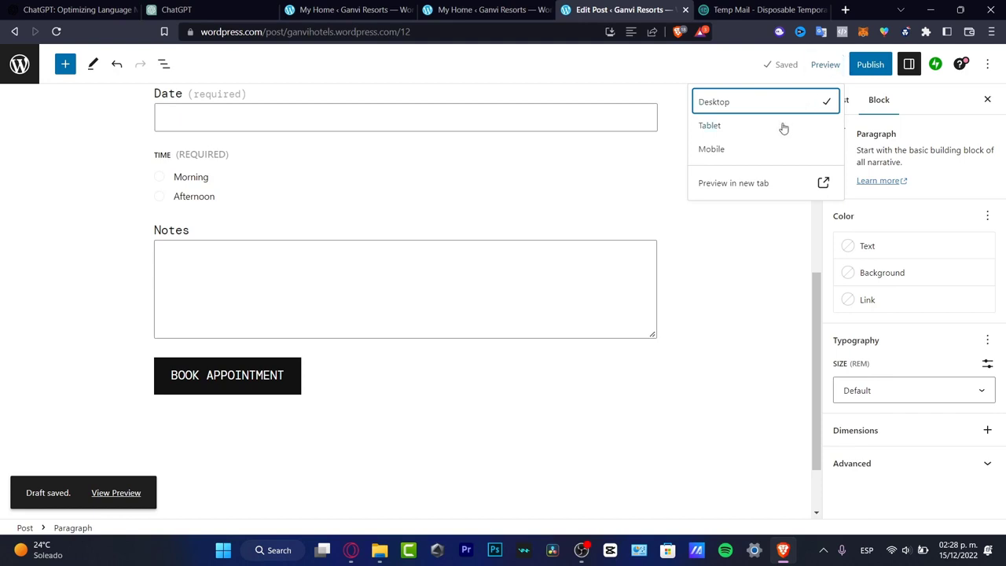
{"action": "left_click", "coordinate": [723, 154]}
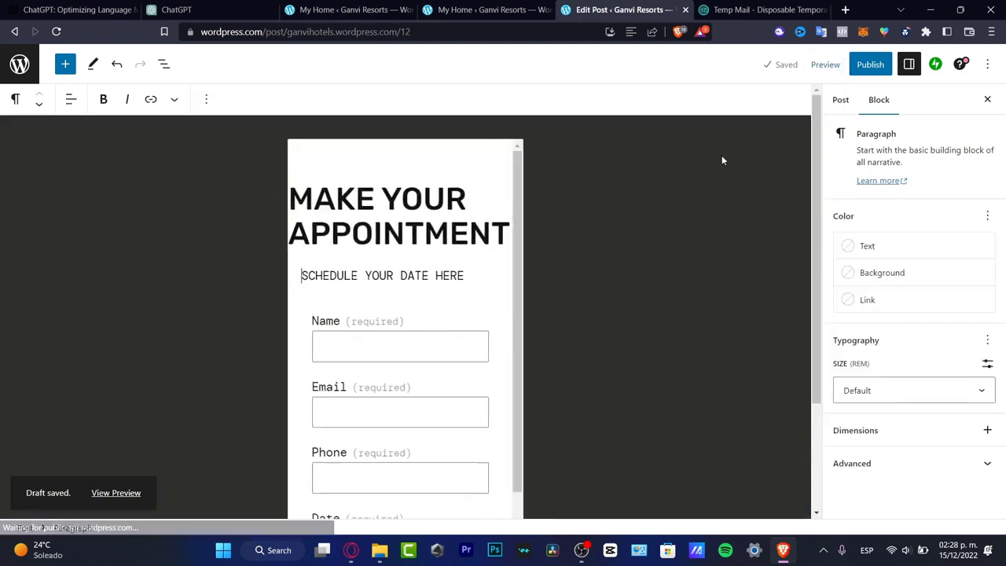
{"action": "left_click", "coordinate": [438, 311]}
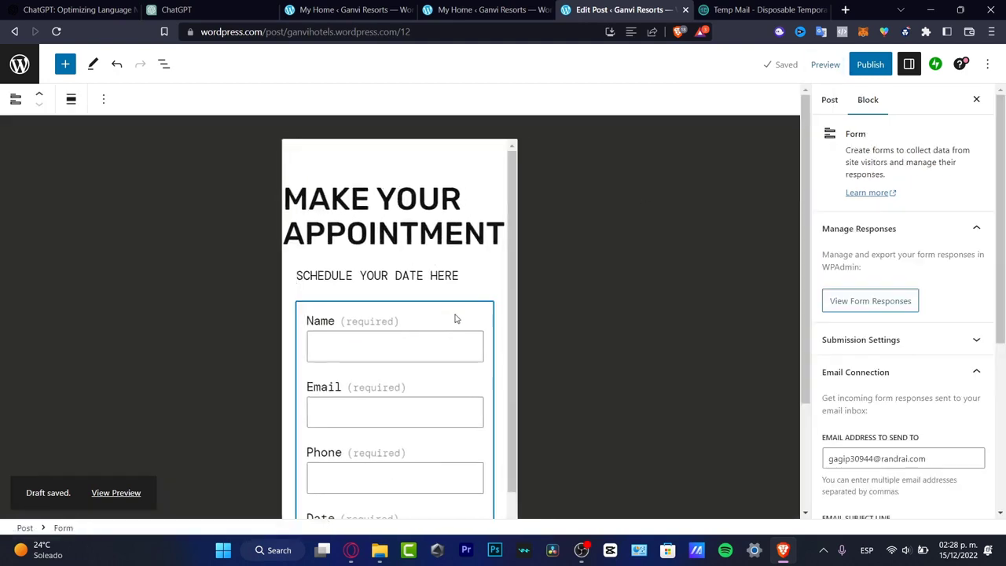
{"action": "scroll", "coordinate": [451, 259], "scroll_direction": "down", "scroll_amount": 3}
{"action": "scroll", "coordinate": [445, 189], "scroll_direction": "up", "scroll_amount": 3}
Select the whole post title in the Mobile preview and look through the post settings.
{"action": "left_click", "coordinate": [444, 230]}
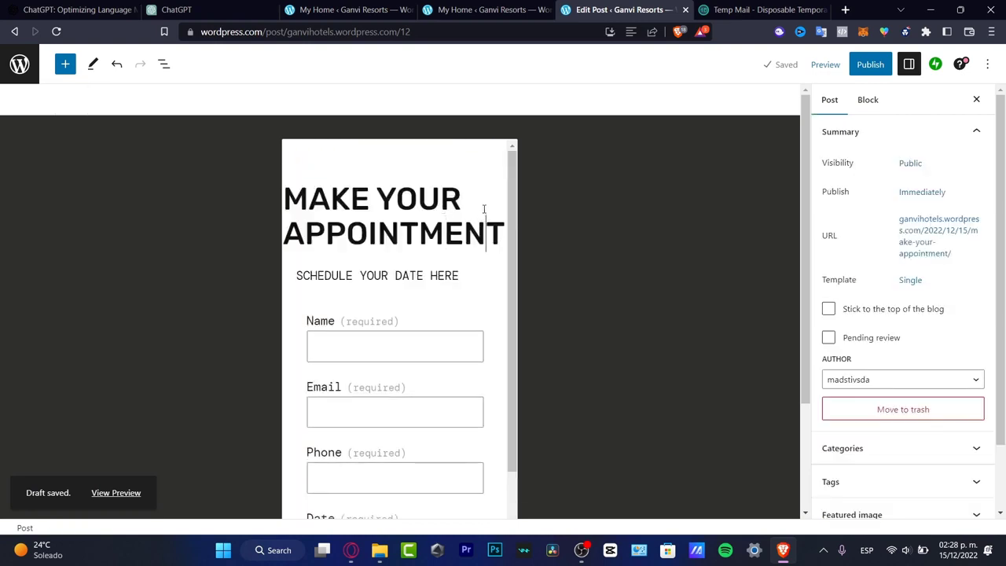
{"action": "left_click", "coordinate": [483, 206]}
{"action": "triple_click", "coordinate": [459, 214]}
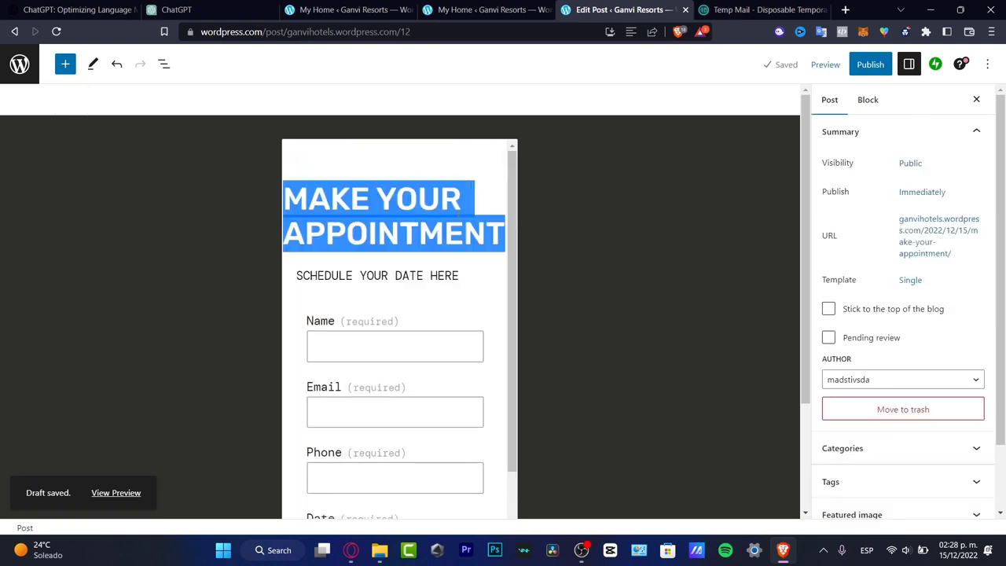
{"action": "scroll", "coordinate": [870, 202], "scroll_direction": "down", "scroll_amount": 2}
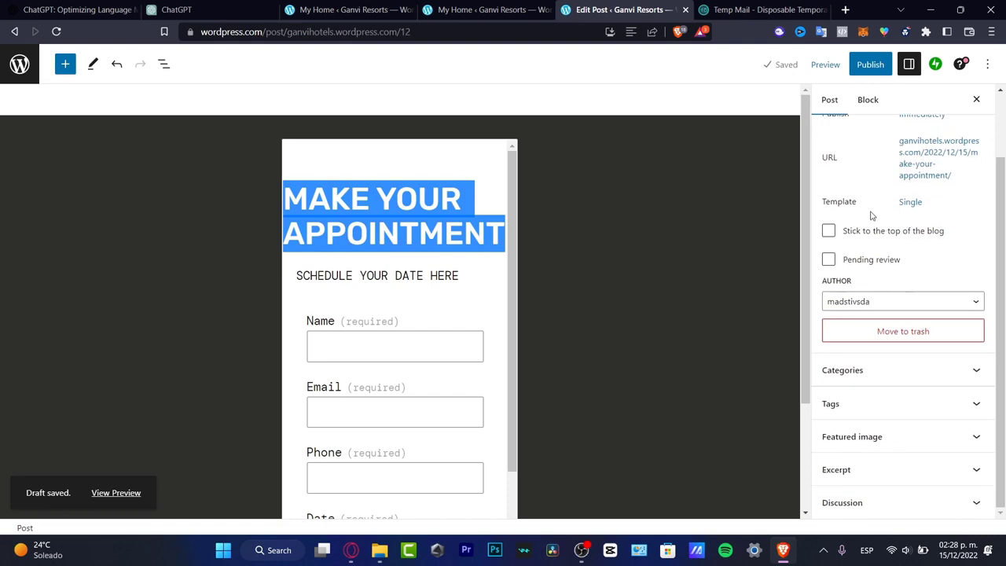
Return the preview to Desktop and select the full title text "MAKE YOUR APPOINTMENT".
{"action": "left_click", "coordinate": [825, 65]}
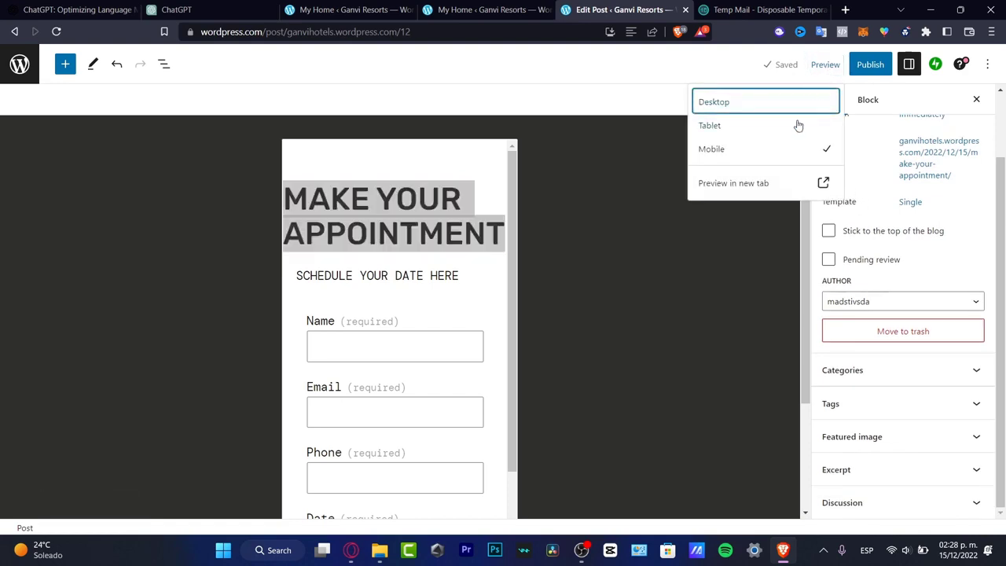
{"action": "left_click", "coordinate": [747, 109]}
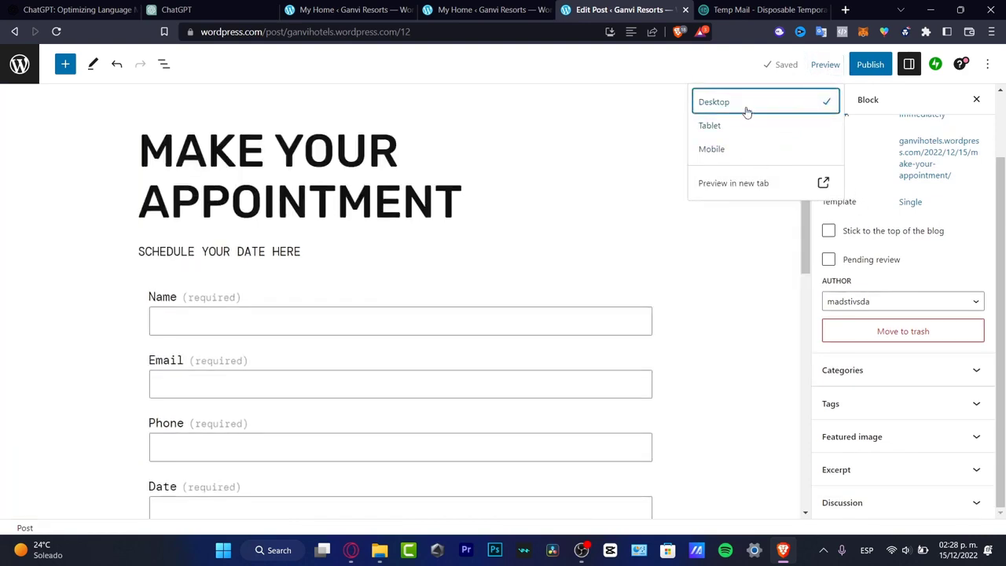
{"action": "left_click", "coordinate": [463, 198]}
{"action": "left_click_drag", "start_coordinate": [462, 198], "coordinate": [210, 139]}
{"action": "left_click", "coordinate": [210, 138]}
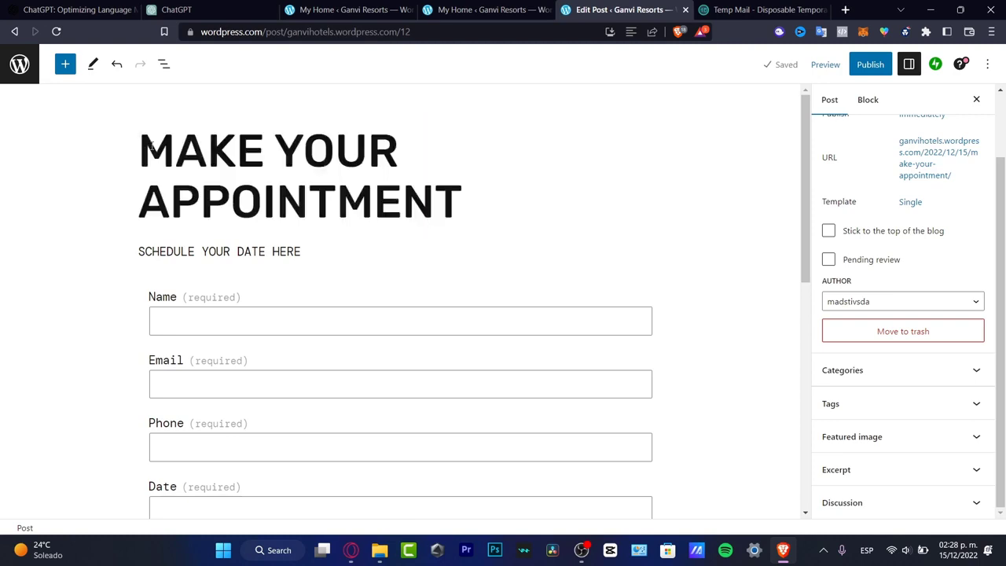
{"action": "left_click", "coordinate": [149, 144]}
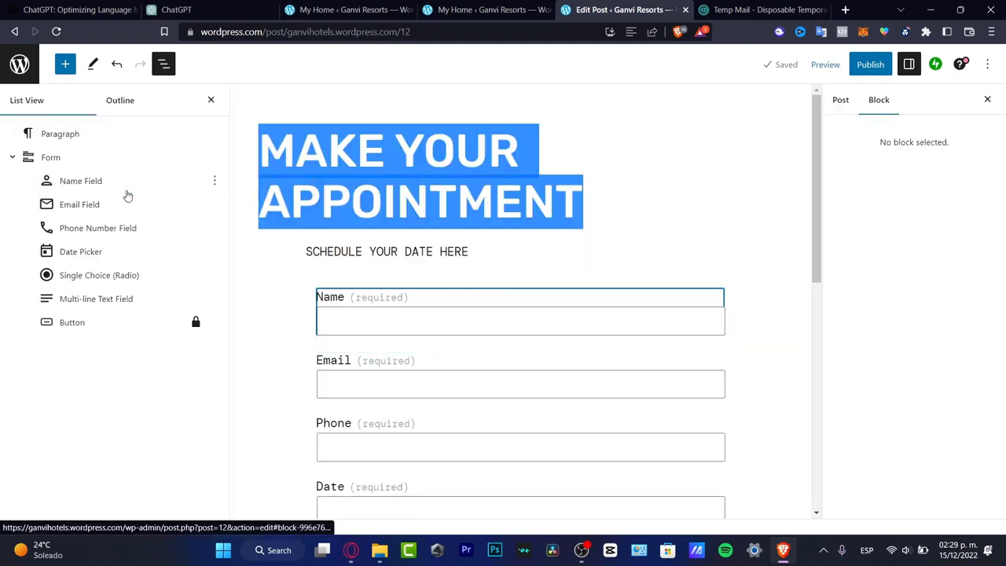
Inspect the form's blocks one by one, from the Name Field down to the Multi-line Text Field.
{"action": "left_click", "coordinate": [114, 186]}
{"action": "left_click", "coordinate": [124, 205]}
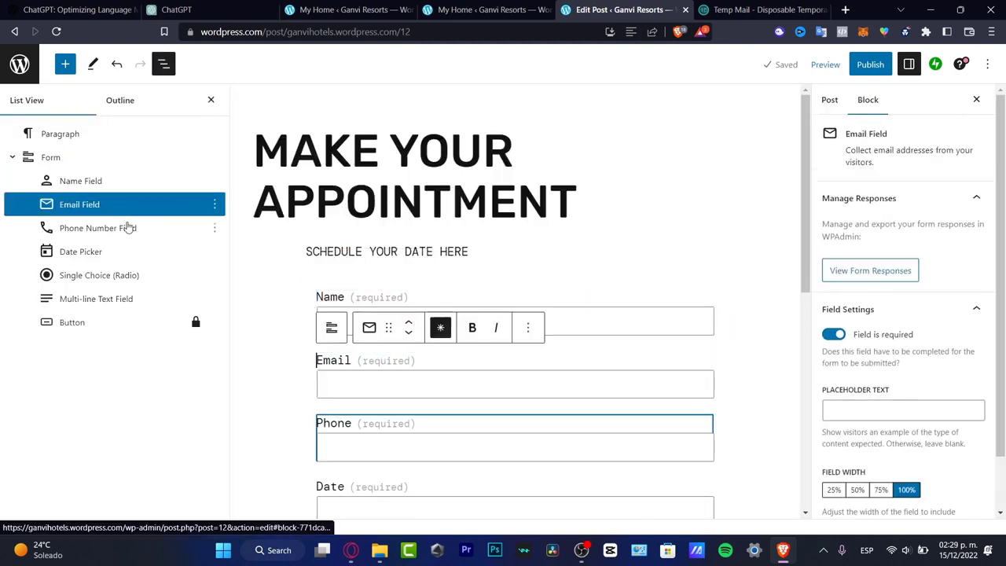
{"action": "left_click", "coordinate": [128, 227]}
{"action": "left_click", "coordinate": [123, 253]}
{"action": "left_click", "coordinate": [128, 275]}
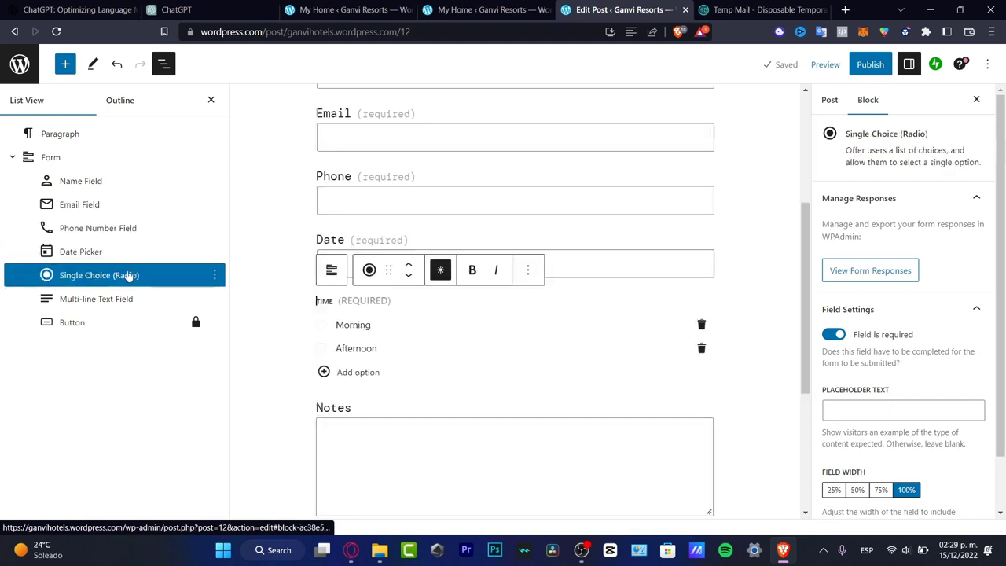
{"action": "left_click", "coordinate": [137, 300]}
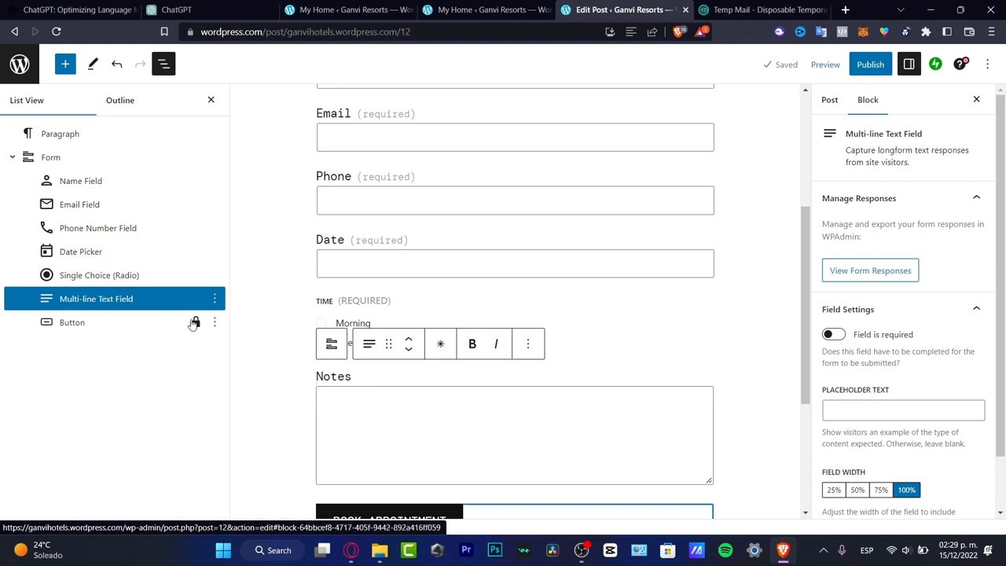
Apply the lock settings of the form's Button block with only Prevent removal enabled.
{"action": "left_click", "coordinate": [199, 326]}
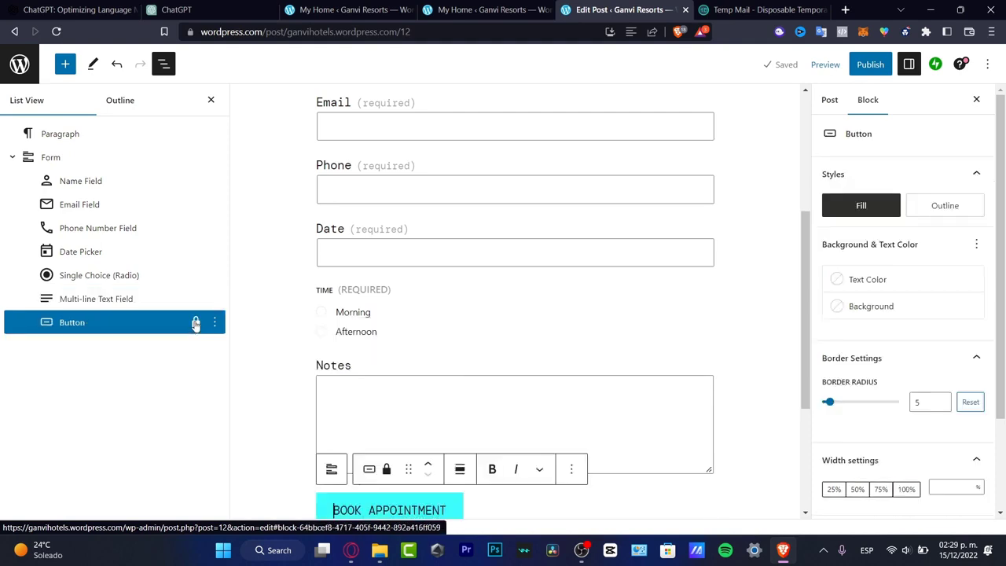
{"action": "left_click", "coordinate": [216, 322]}
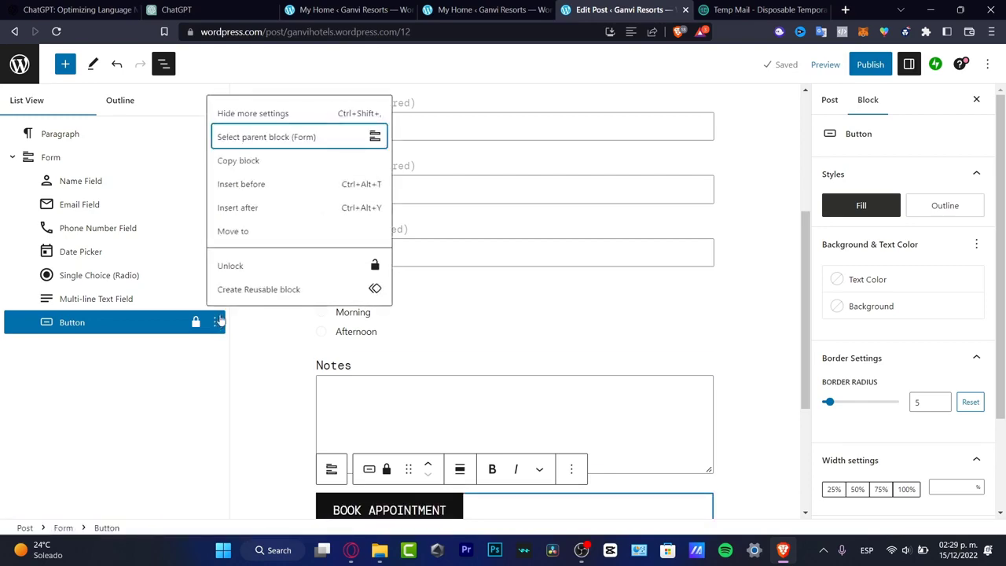
{"action": "left_click", "coordinate": [246, 267]}
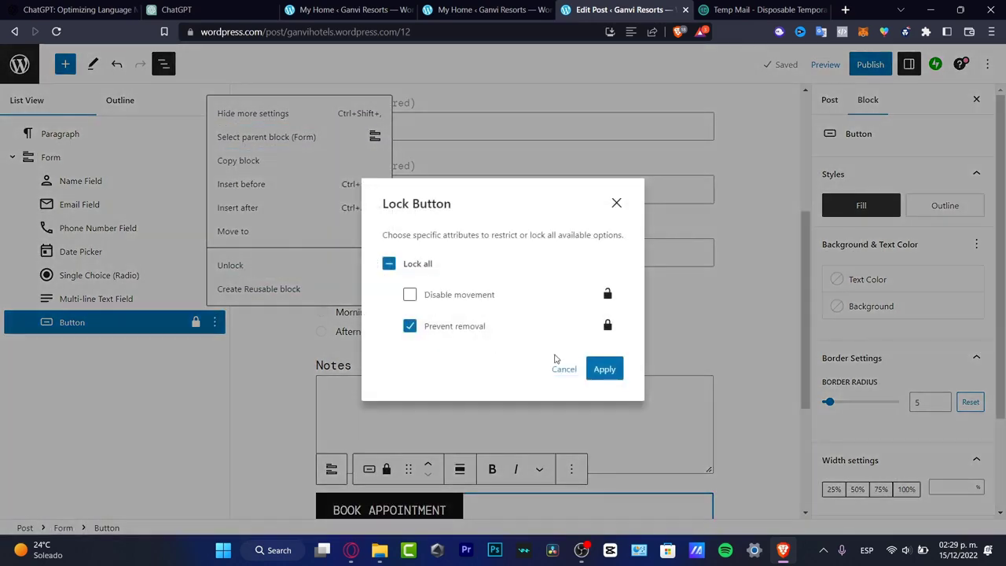
{"action": "left_click", "coordinate": [602, 370]}
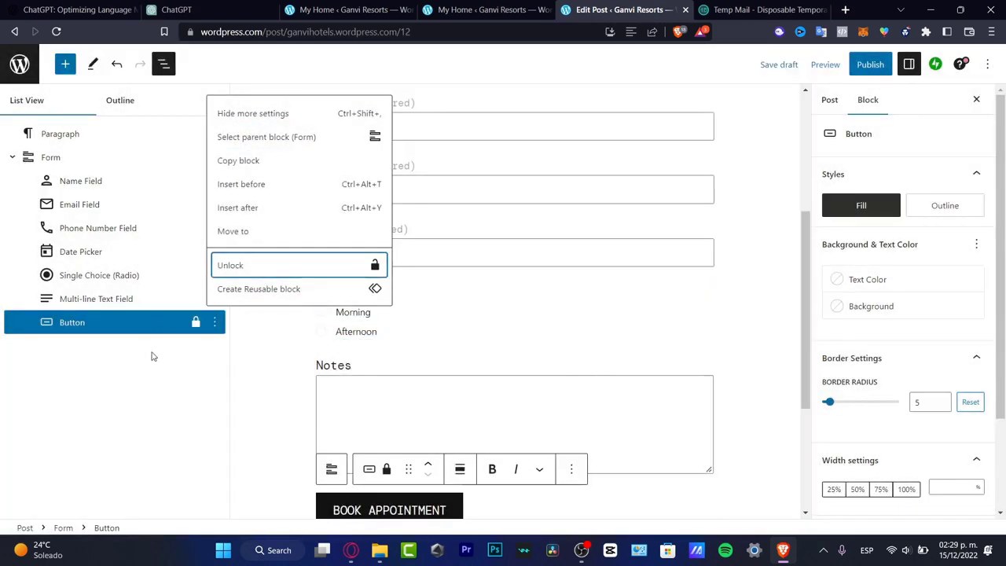
{"action": "left_click", "coordinate": [154, 355]}
Insert a paragraph after the Form block and another inside the form below the Button, with black text and a cyan background.
{"action": "left_click", "coordinate": [63, 160]}
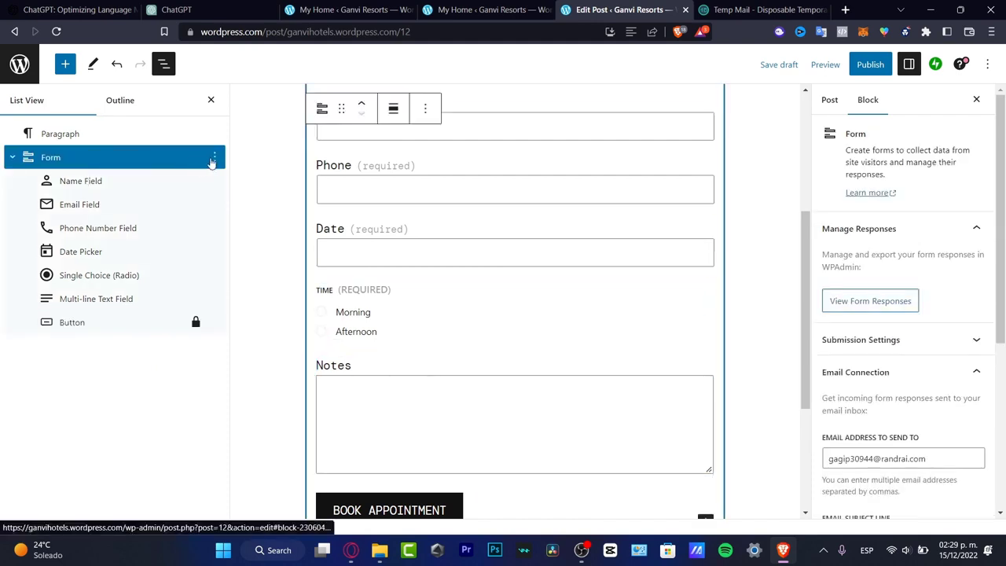
{"action": "left_click", "coordinate": [213, 158]}
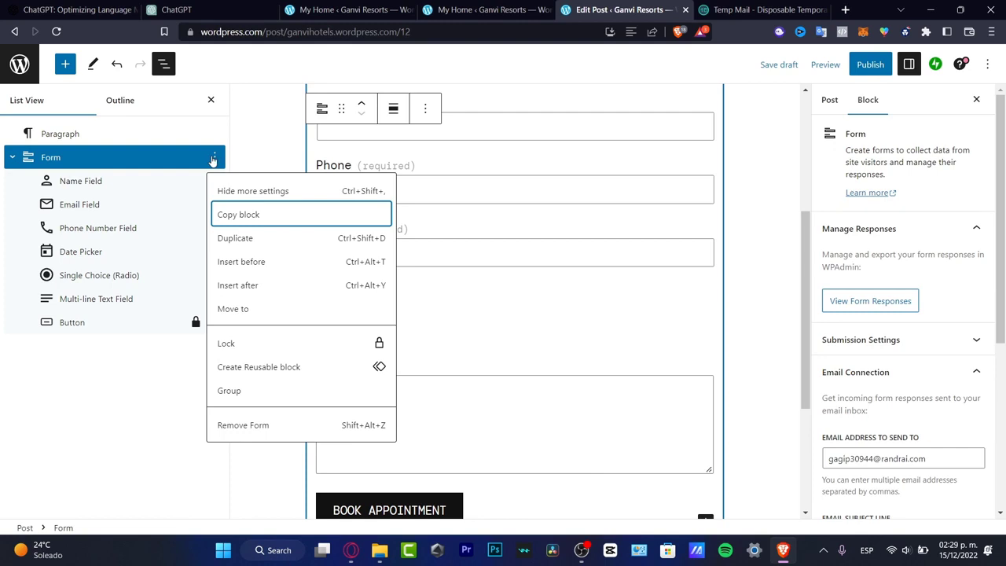
{"action": "left_click", "coordinate": [299, 284]}
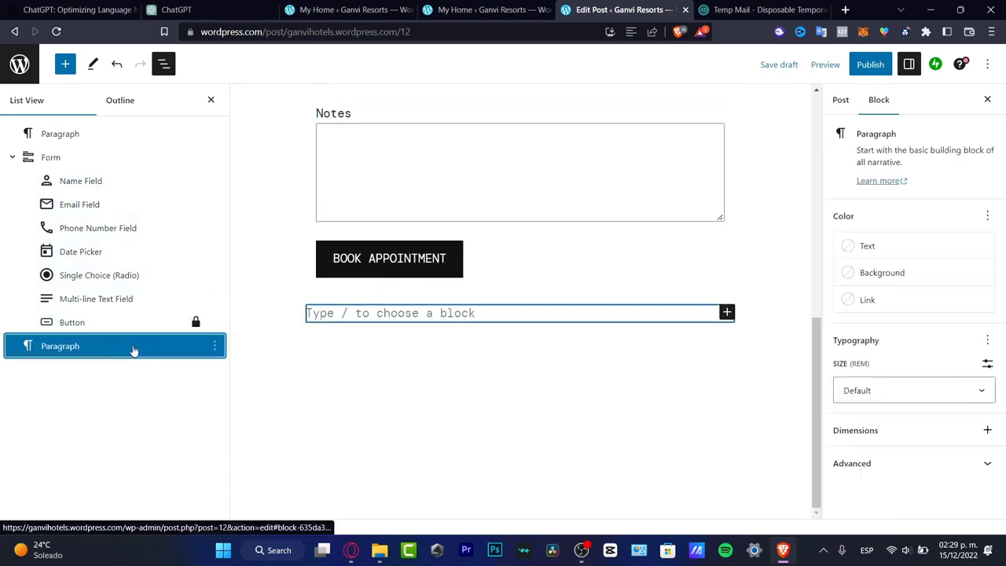
{"action": "left_click", "coordinate": [216, 346]}
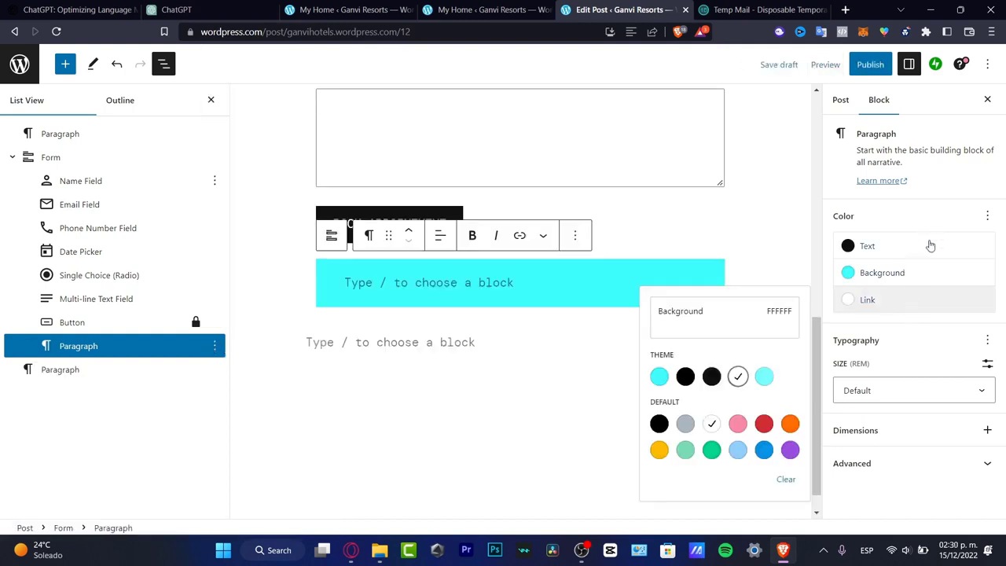
Expand the cyan paragraph's advanced settings and add the Margin control to its dimensions.
{"action": "left_click", "coordinate": [893, 471]}
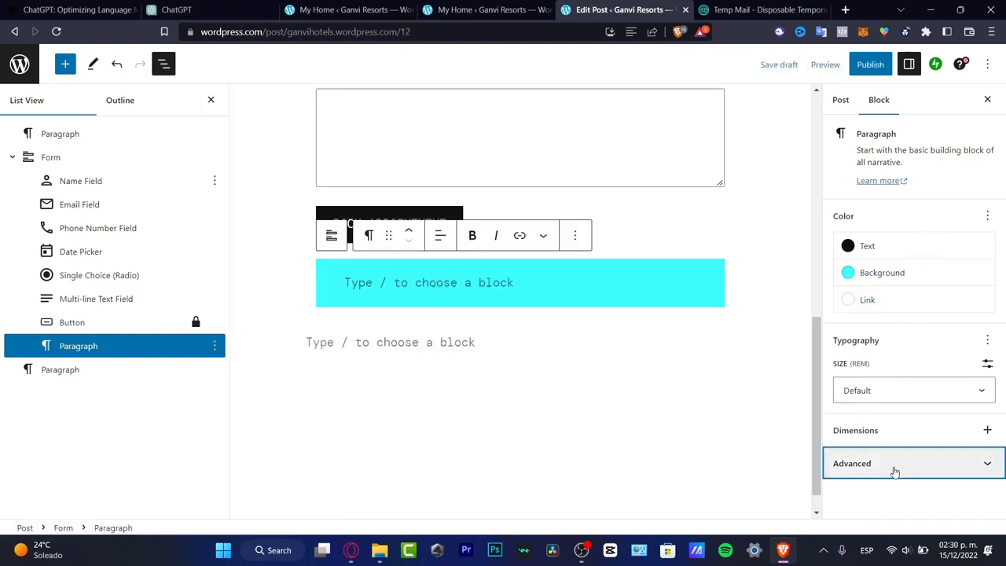
{"action": "left_click", "coordinate": [893, 471]}
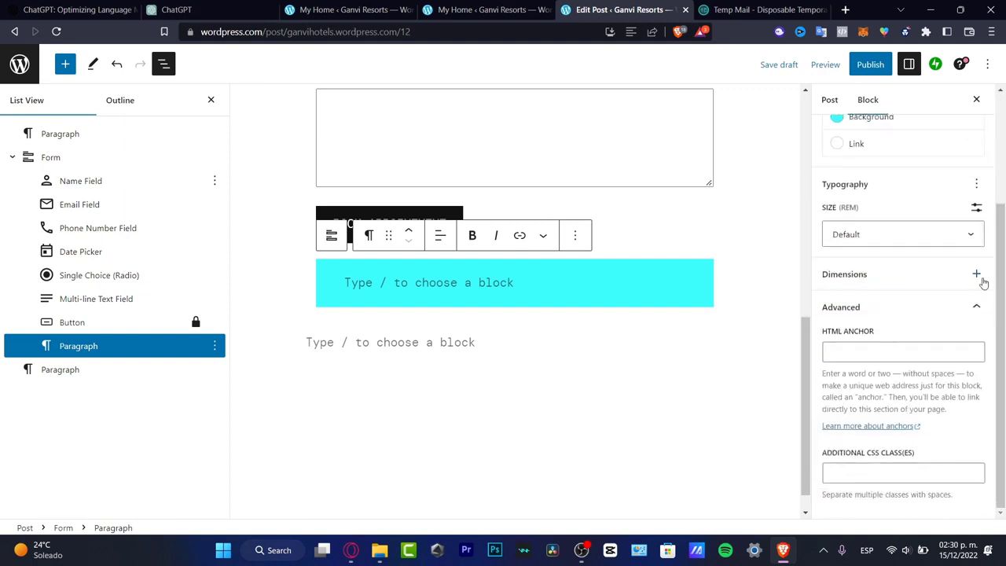
{"action": "left_click", "coordinate": [977, 273]}
{"action": "left_click", "coordinate": [891, 359]}
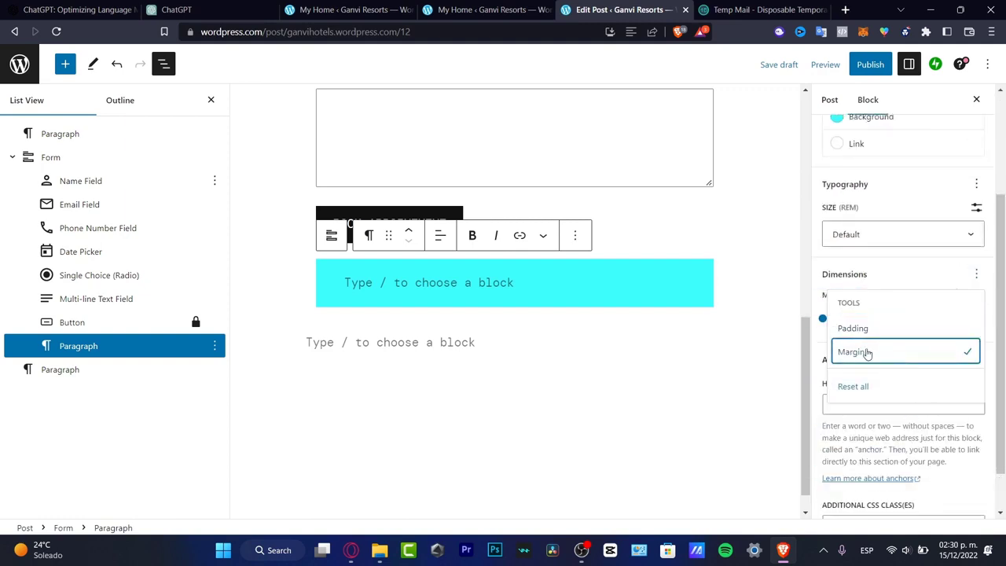
{"action": "left_click", "coordinate": [894, 422]}
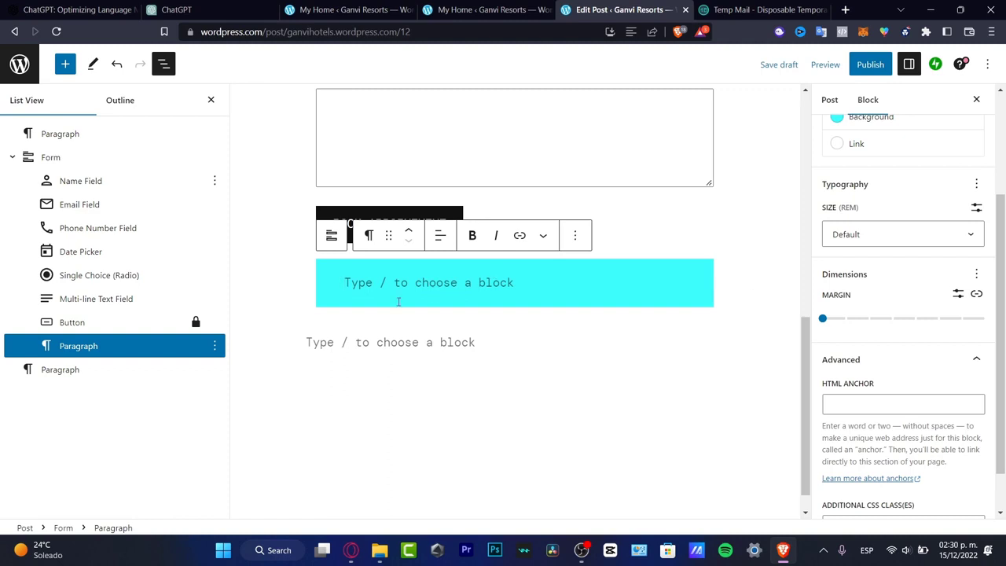
Enter "Note: CAUTION ON YOUR RESERVATION" in the cyan paragraph below the booking button.
{"action": "type", "text": "Note"}
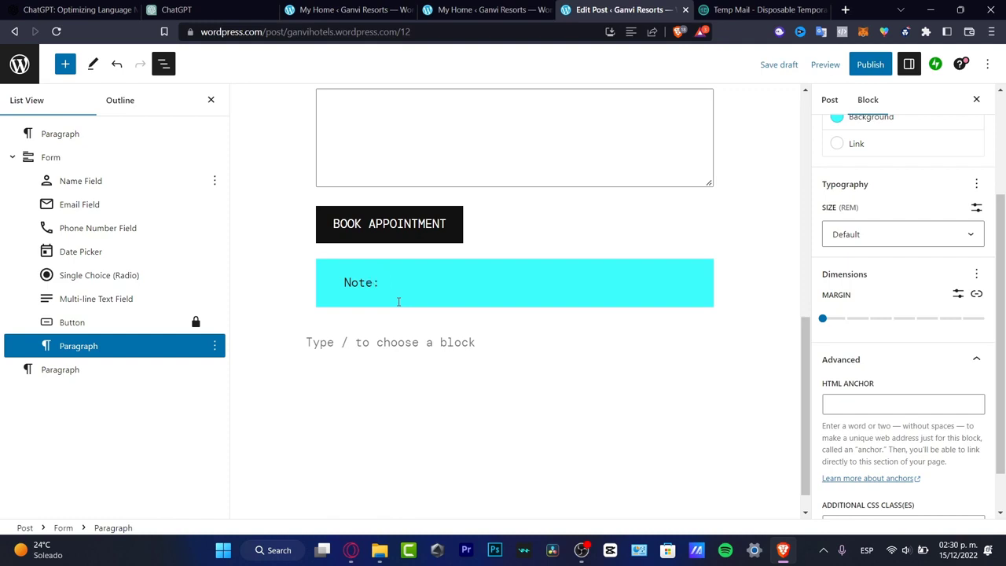
{"action": "type", "text": ": CAUTION "}
{"action": "type", "text": "ON TH"}
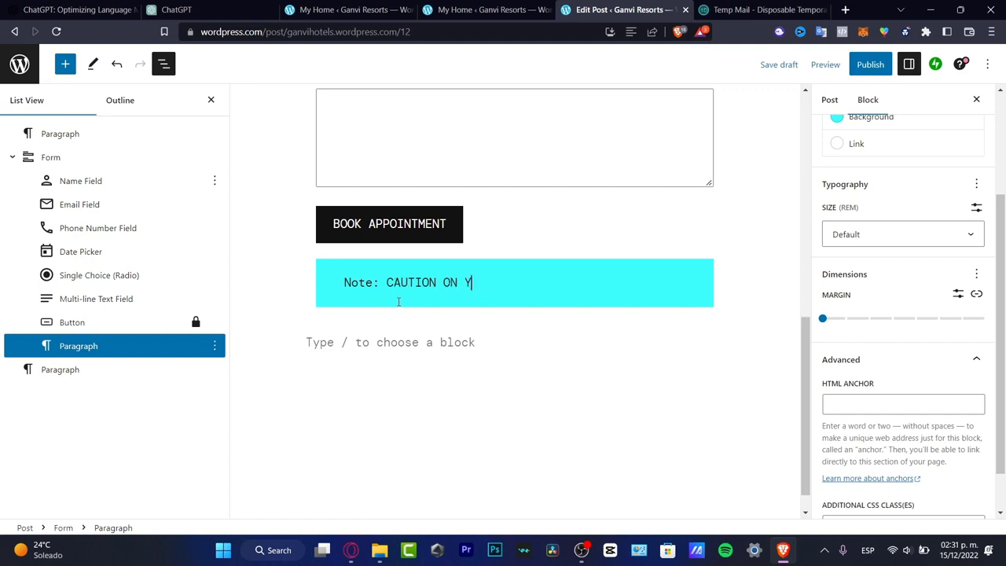
{"action": "type", "text": "OUR RESERVATION"}
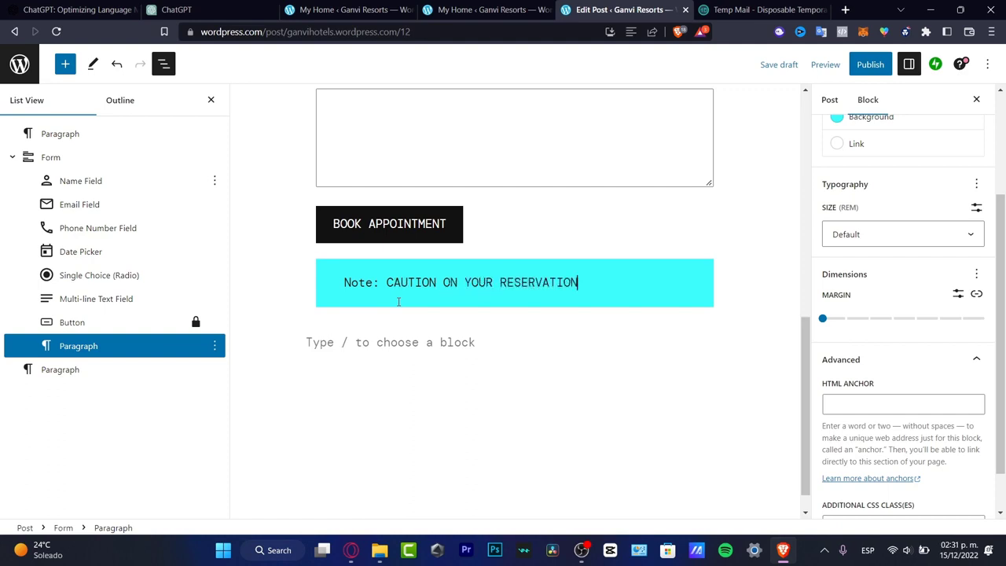
Publish the appointment post, copy its address and open the live page in a new browser tab.
{"action": "left_click", "coordinate": [870, 65]}
{"action": "left_click", "coordinate": [886, 69]}
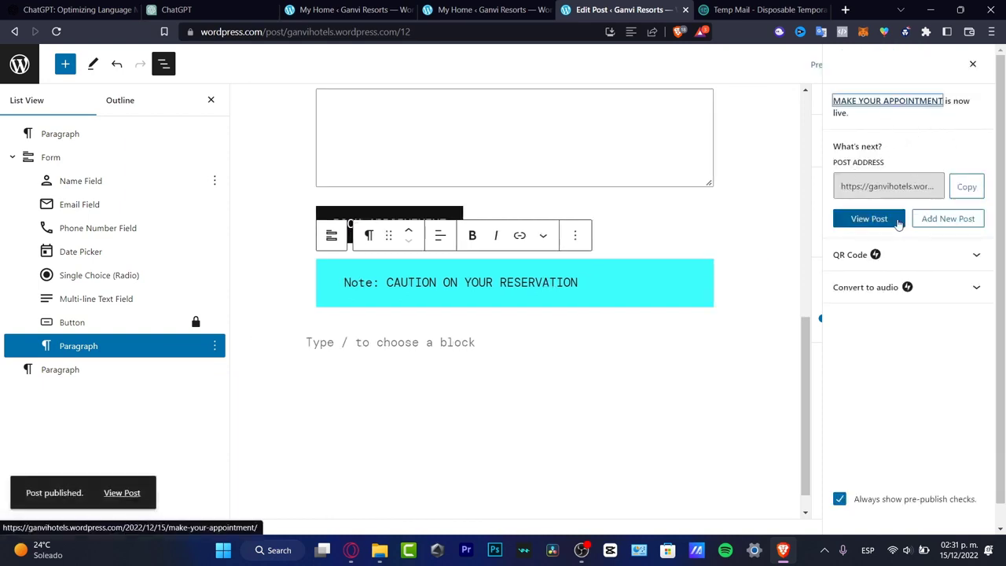
{"action": "left_click", "coordinate": [962, 186]}
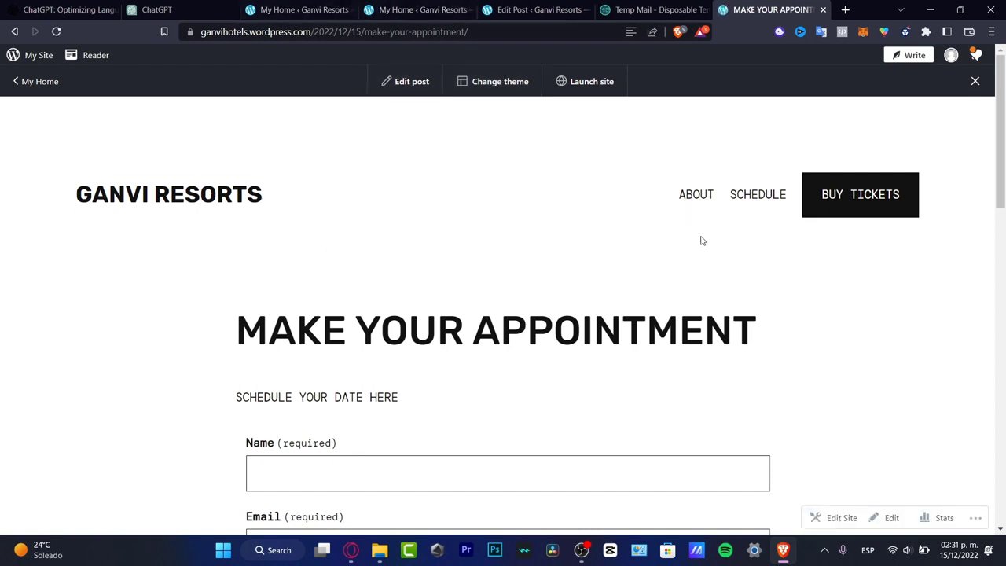
Check the Name, Email and Phone fields of the form on the published page.
{"action": "scroll", "coordinate": [395, 224], "scroll_direction": "down", "scroll_amount": 3}
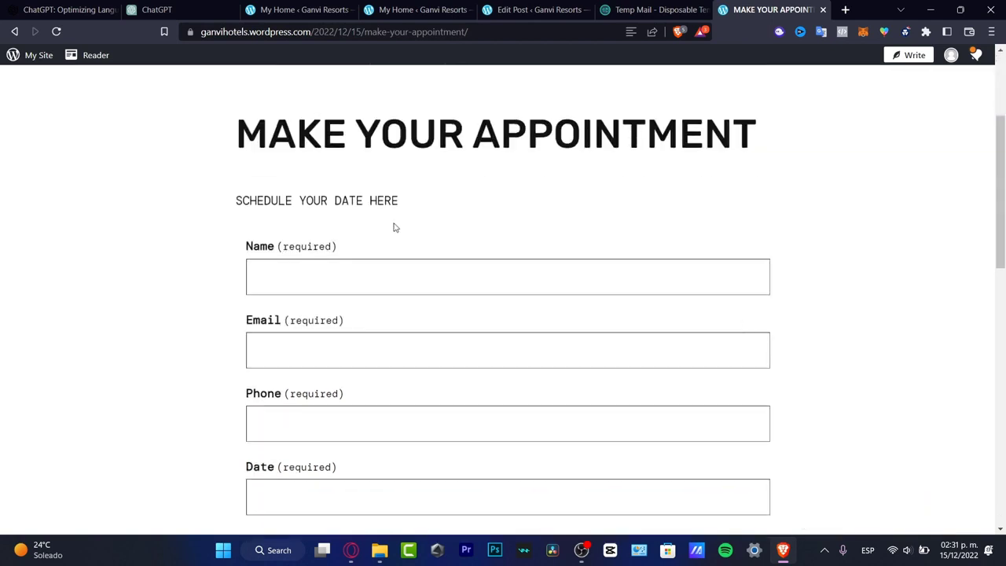
{"action": "left_click", "coordinate": [366, 281]}
{"action": "scroll", "coordinate": [409, 278], "scroll_direction": "down", "scroll_amount": 3}
{"action": "left_click", "coordinate": [394, 146]}
{"action": "left_click", "coordinate": [405, 216]}
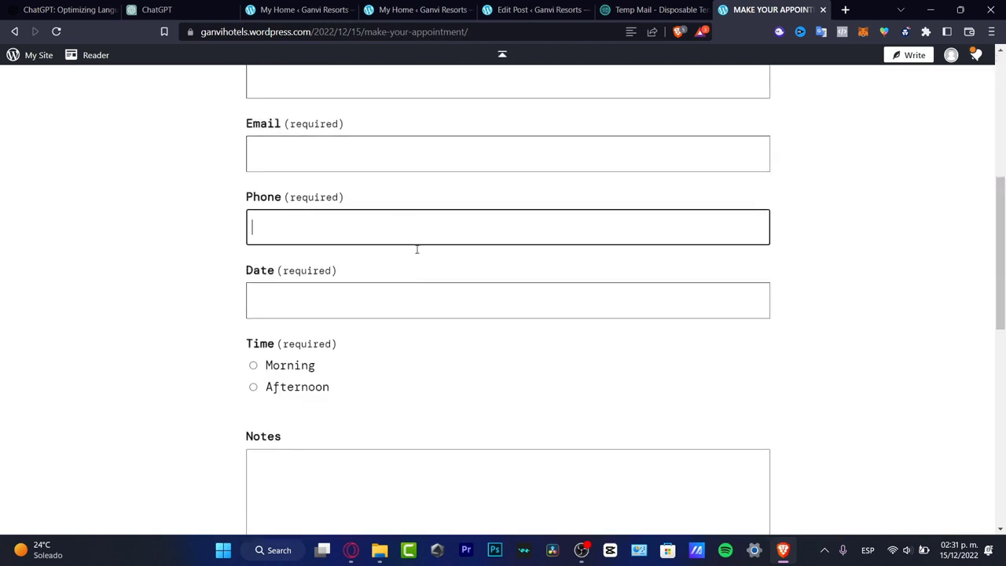
Set the live form's date to January 11, 2023 and its time to Afternoon.
{"action": "left_click", "coordinate": [426, 297]}
{"action": "scroll", "coordinate": [472, 259], "scroll_direction": "down", "scroll_amount": 3}
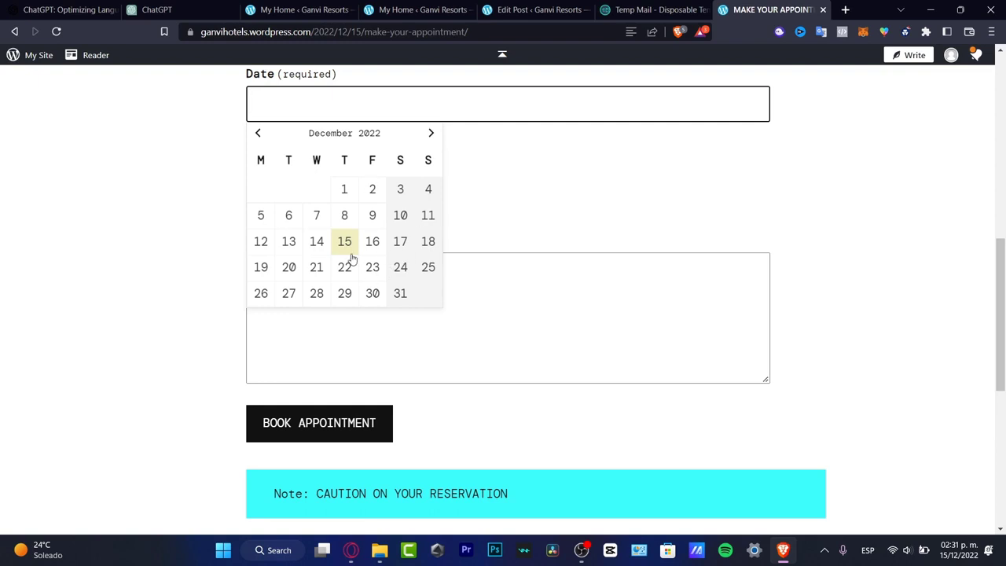
{"action": "left_click", "coordinate": [431, 135]}
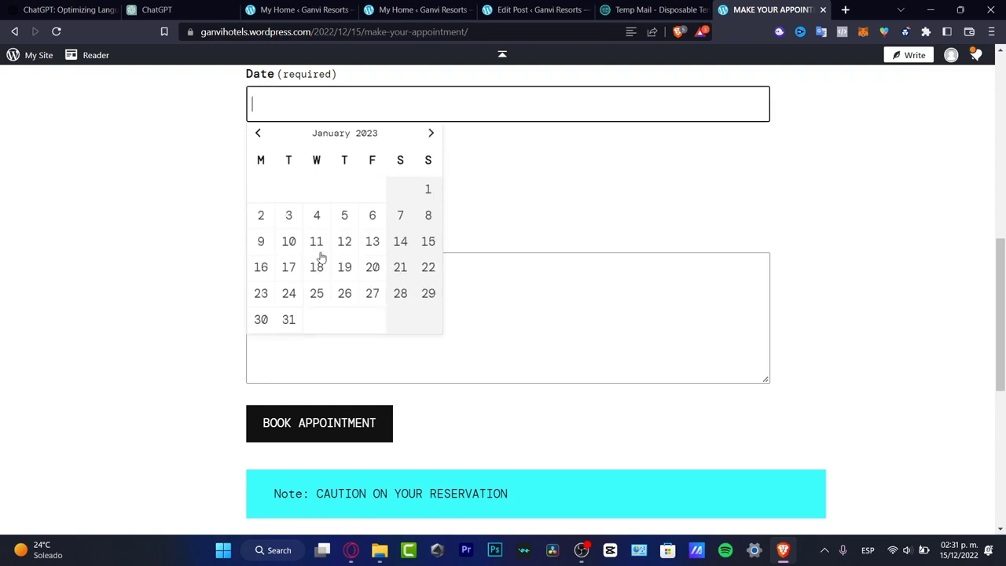
{"action": "left_click", "coordinate": [317, 241]}
{"action": "left_click", "coordinate": [307, 178]}
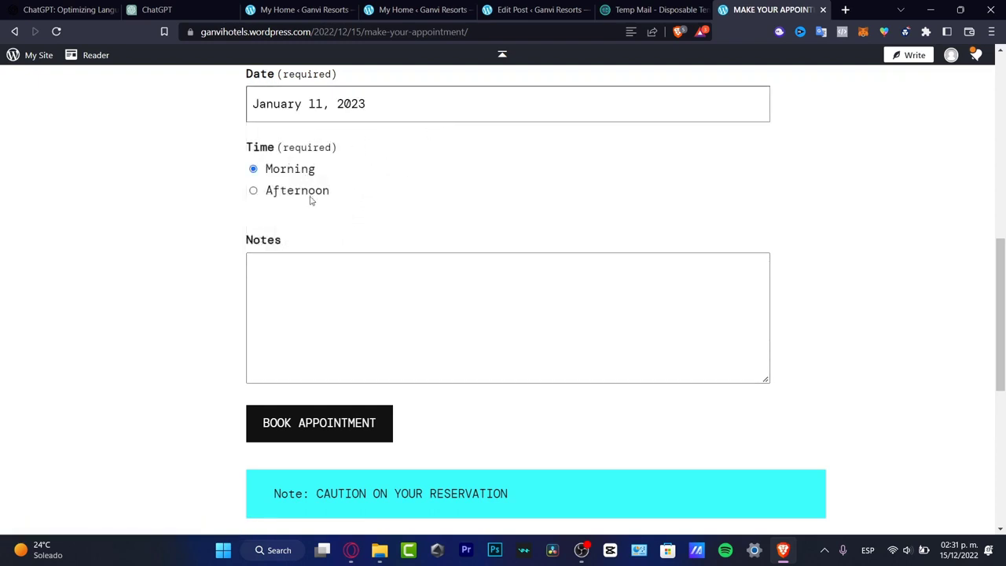
{"action": "left_click", "coordinate": [312, 196]}
Review the live form's Notes field, caution note, date calendar and time options, keeping Afternoon selected.
{"action": "left_click", "coordinate": [377, 326]}
{"action": "scroll", "coordinate": [437, 353], "scroll_direction": "down", "scroll_amount": 3}
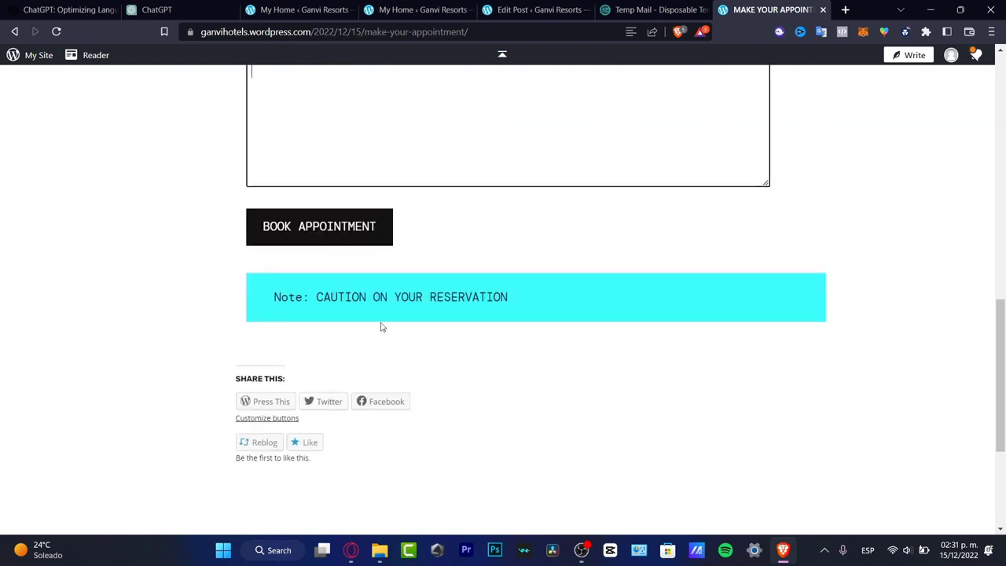
{"action": "scroll", "coordinate": [421, 433], "scroll_direction": "up", "scroll_amount": 4}
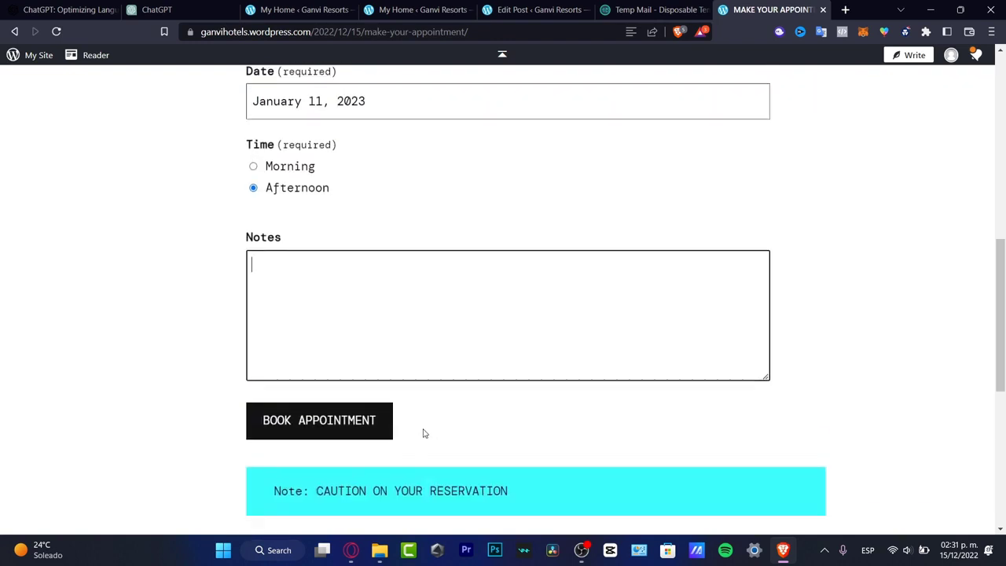
{"action": "left_click", "coordinate": [309, 303]}
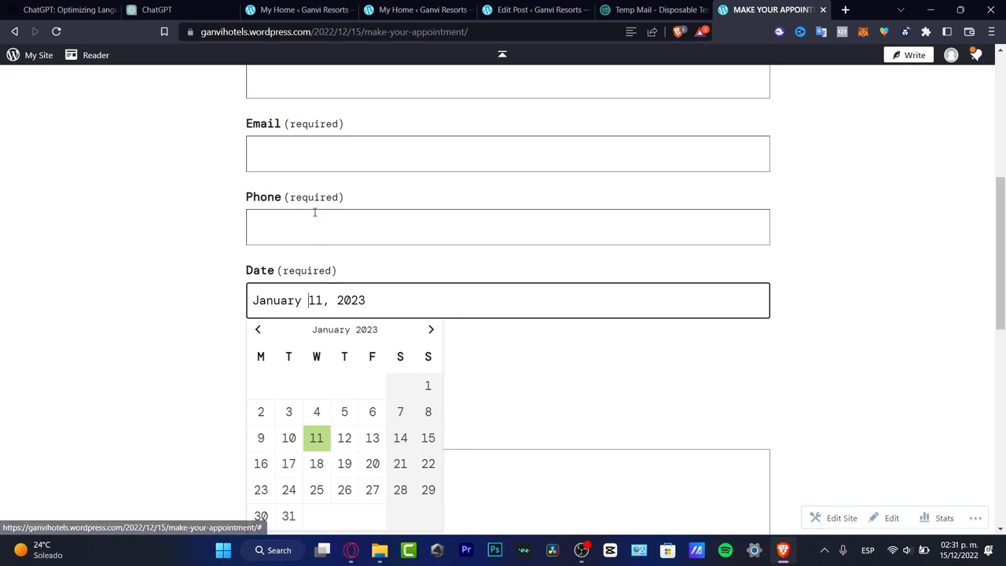
{"action": "scroll", "coordinate": [480, 343], "scroll_direction": "down", "scroll_amount": 3}
{"action": "left_click", "coordinate": [505, 228]}
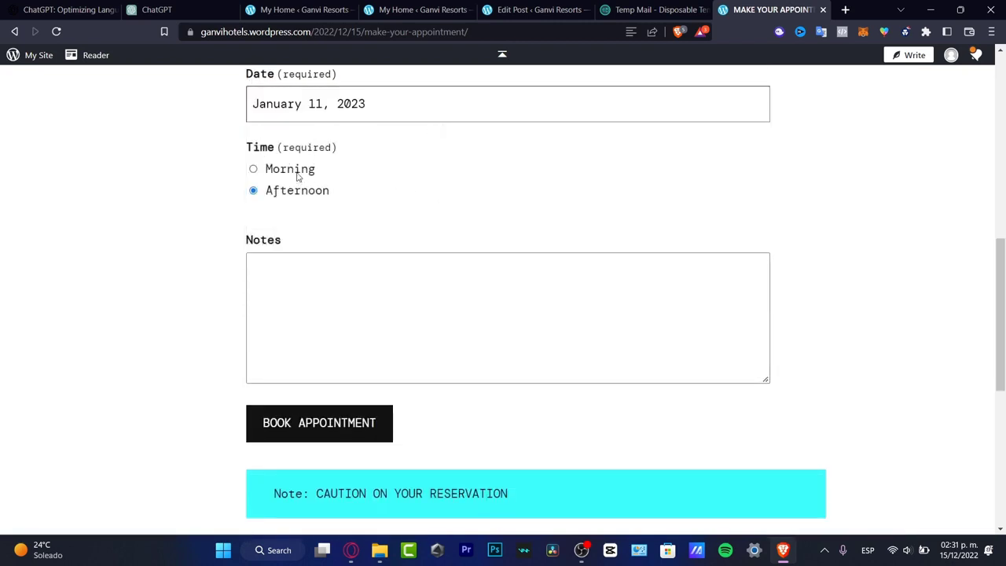
{"action": "left_click", "coordinate": [272, 189]}
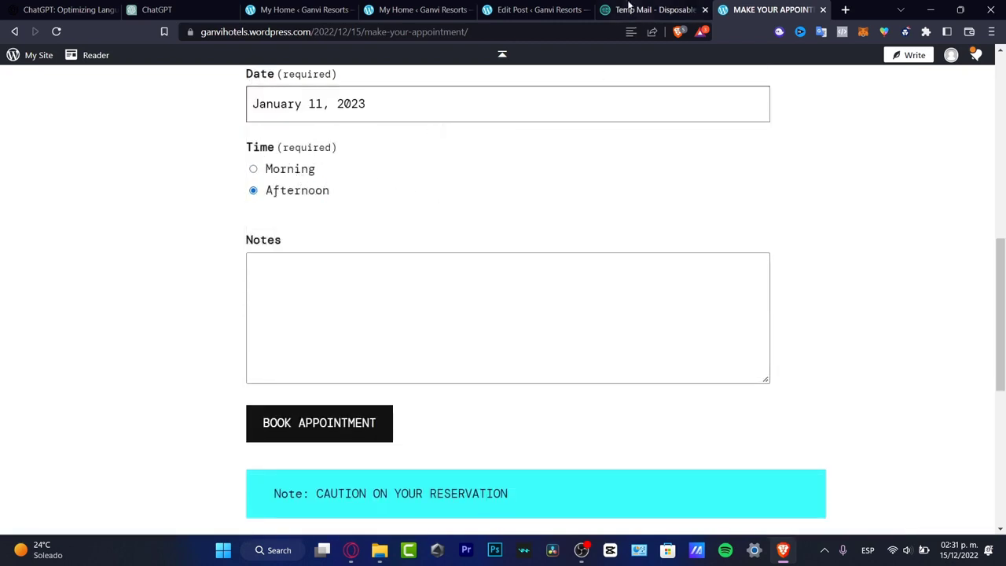
Return to the post editor and lock the form's Date Picker block with Disable movement.
{"action": "left_click", "coordinate": [517, 10]}
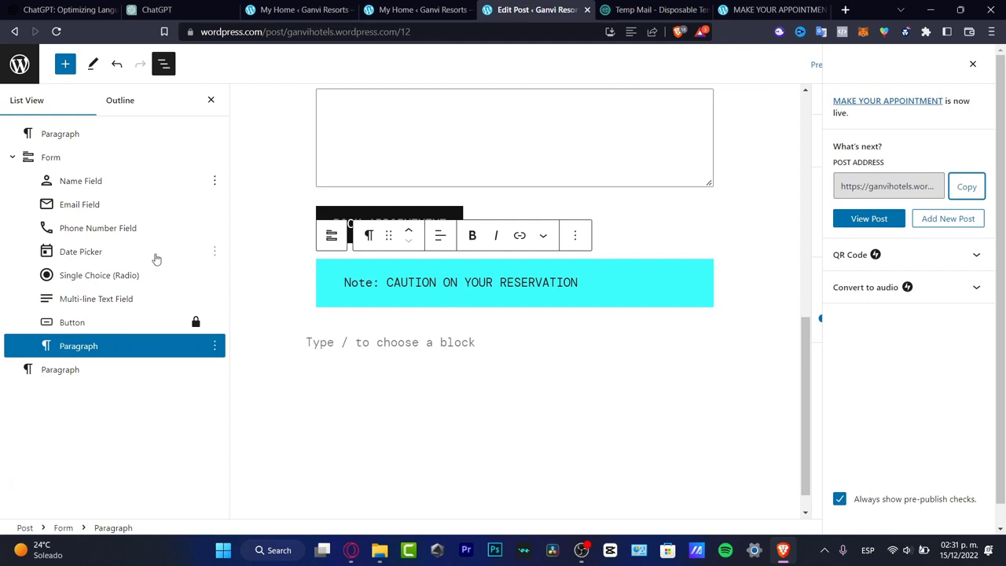
{"action": "left_click", "coordinate": [110, 260]}
{"action": "left_click", "coordinate": [215, 252]}
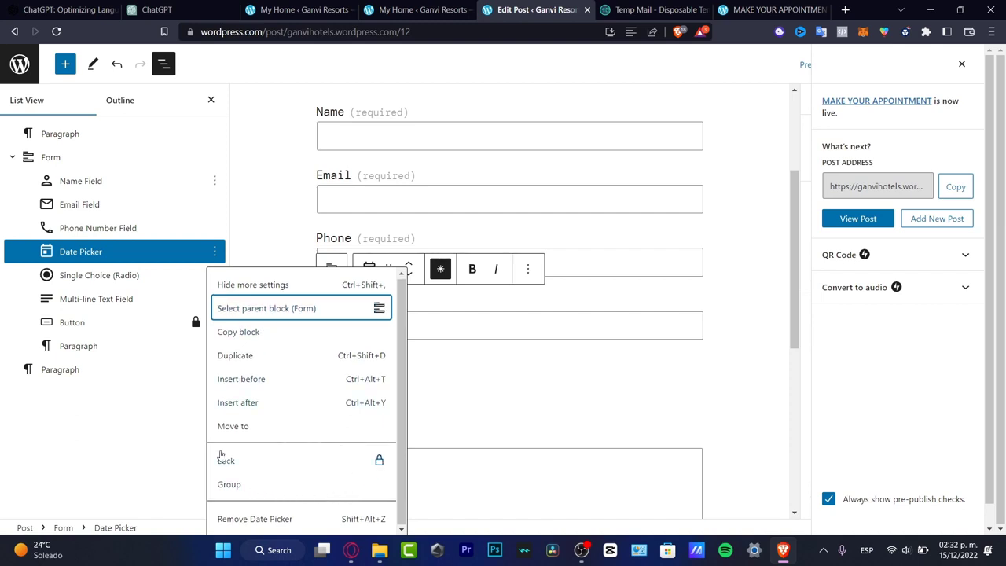
{"action": "left_click", "coordinate": [239, 461]}
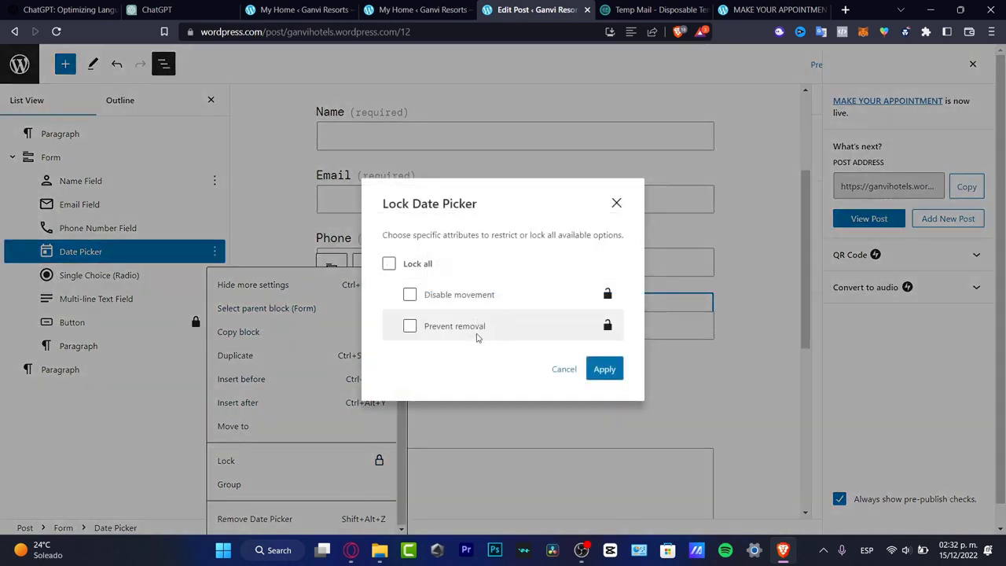
{"action": "left_click", "coordinate": [409, 294]}
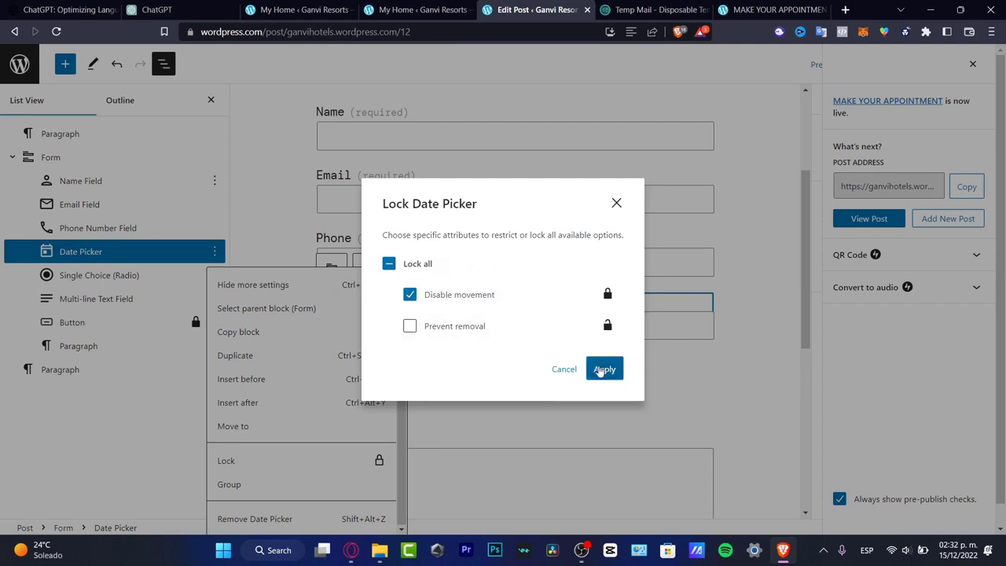
{"action": "left_click", "coordinate": [603, 367]}
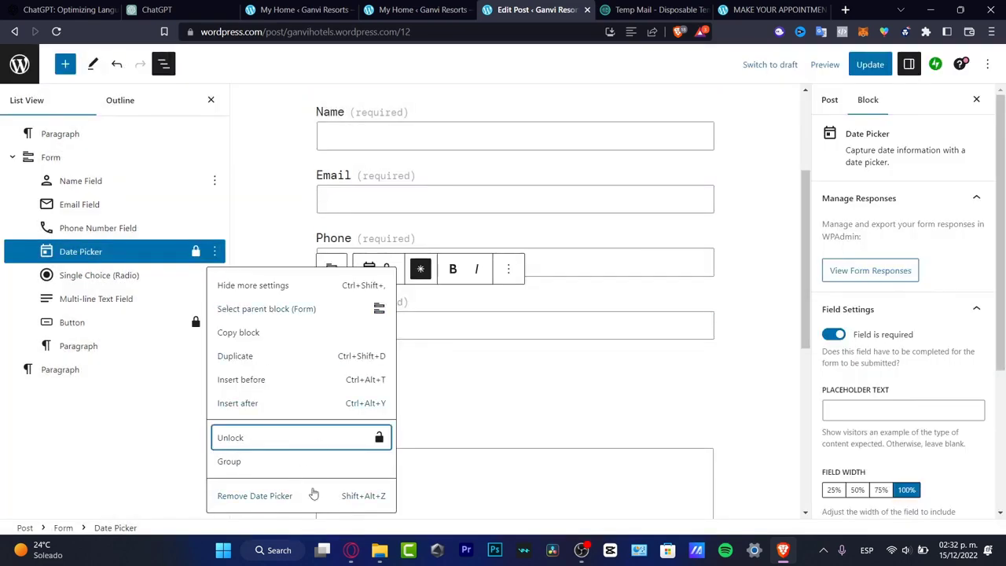
Leave the post editor for the site's dashboard, discarding the unsaved changes.
{"action": "left_click", "coordinate": [310, 496]}
{"action": "left_click", "coordinate": [30, 59]}
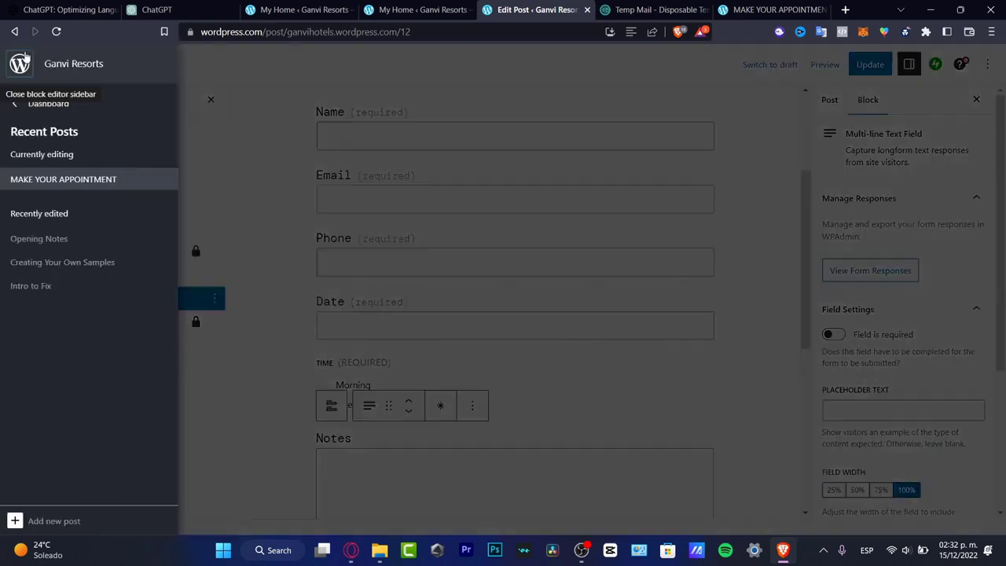
{"action": "left_click", "coordinate": [49, 103]}
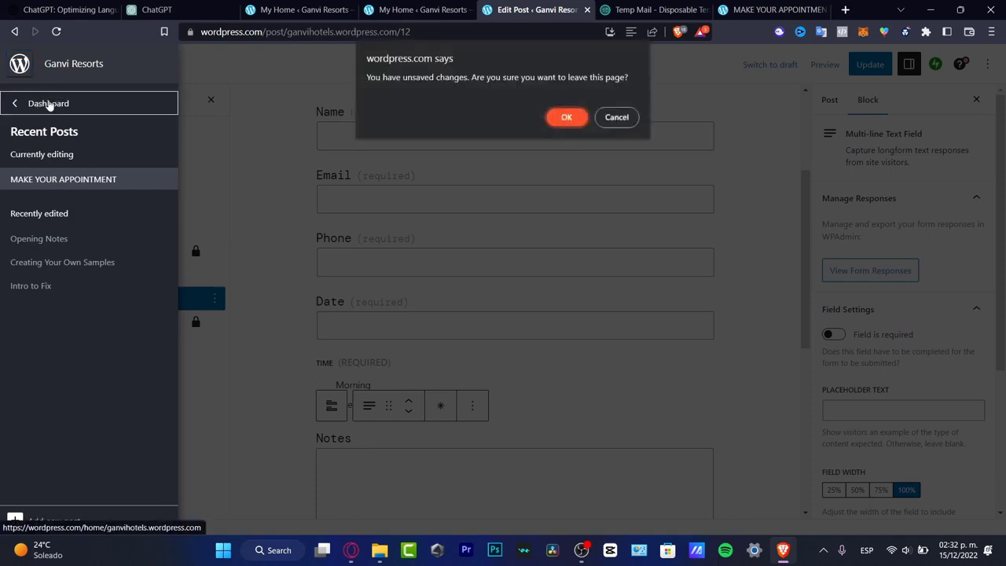
{"action": "left_click", "coordinate": [572, 122]}
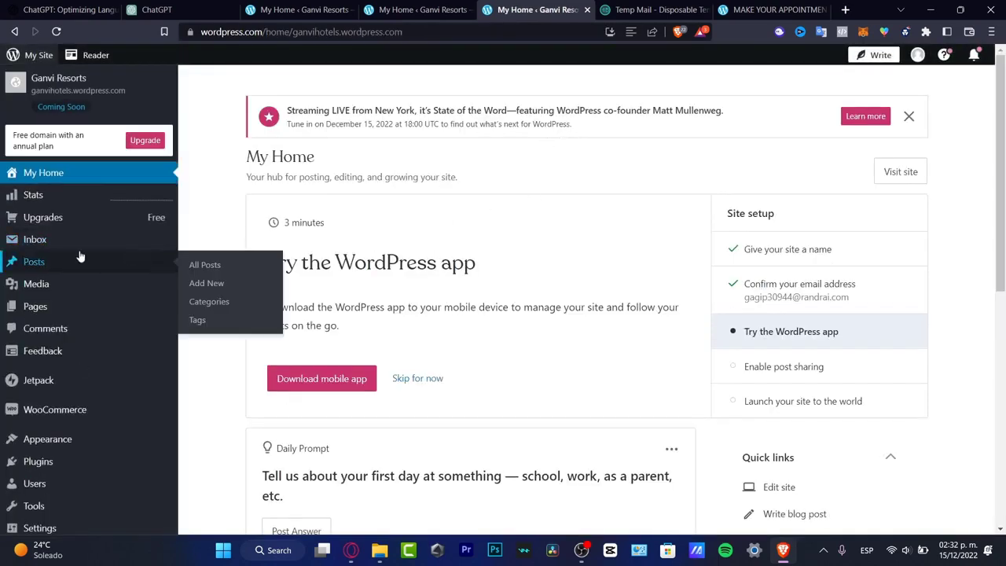
Open the site's Inbox, look at the booking form on the published appointment page, and return to the Emails page.
{"action": "left_click", "coordinate": [81, 242]}
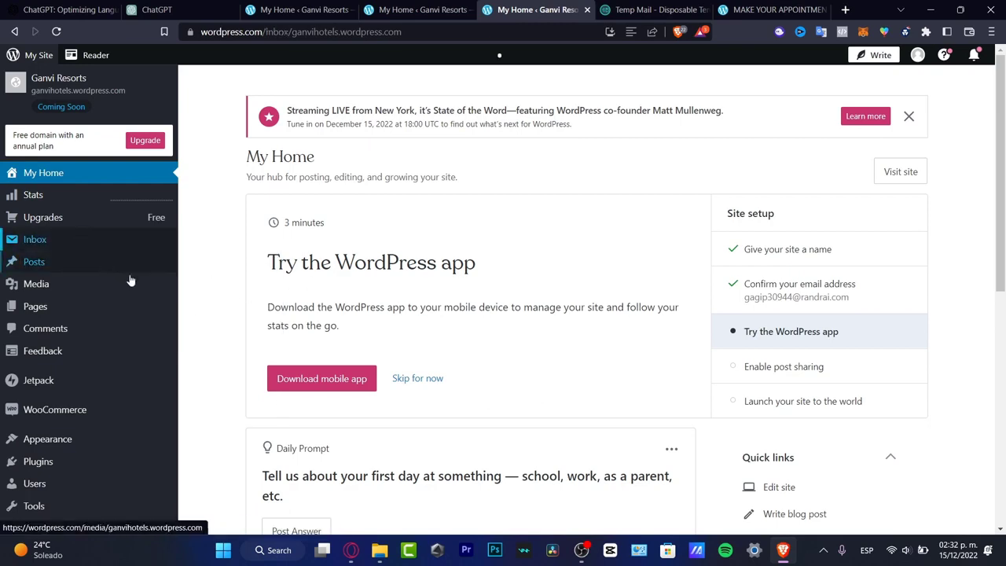
{"action": "left_click", "coordinate": [768, 7]}
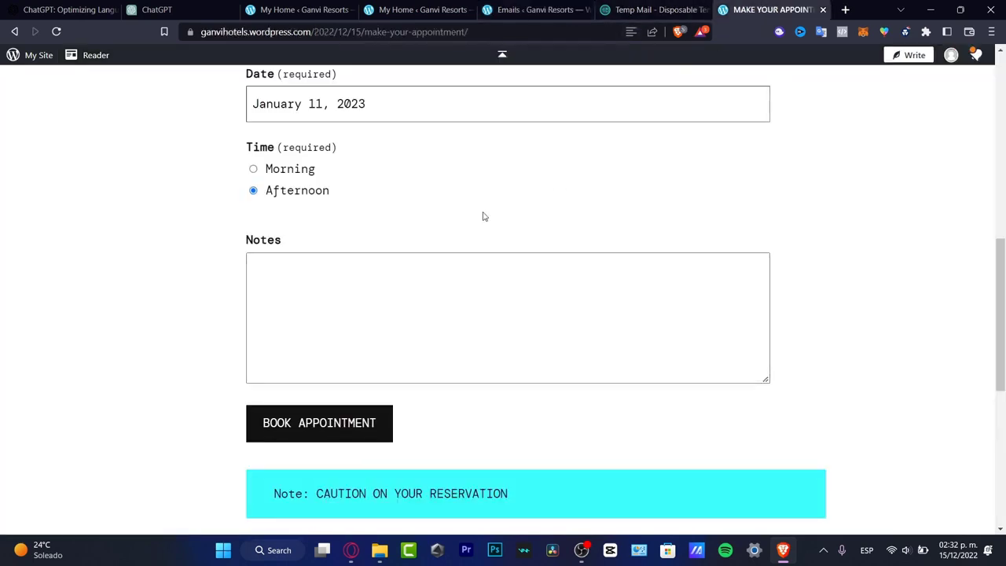
{"action": "left_click", "coordinate": [534, 10]}
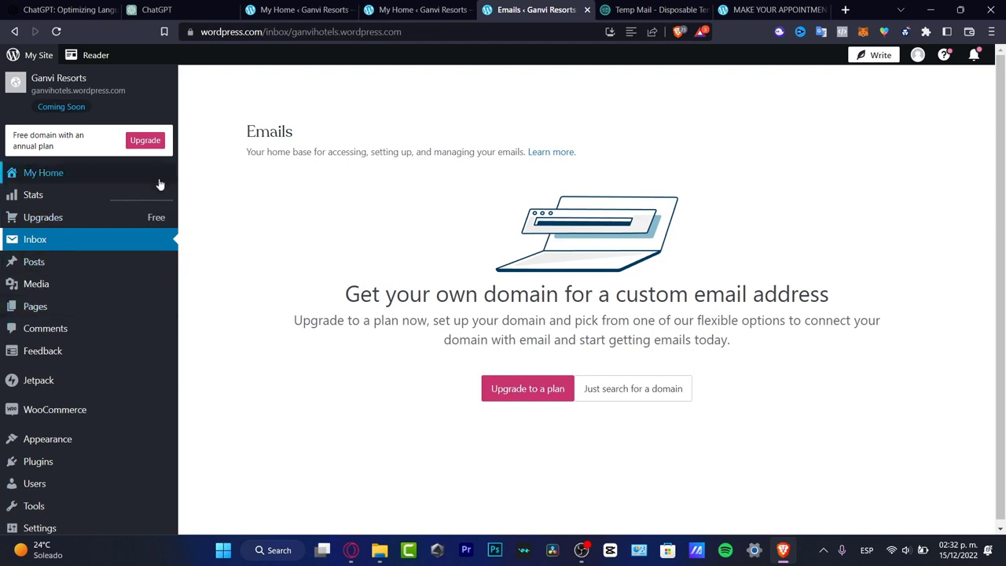
Review the WordPress.com upgrade plans and browse the must-have premium plugins available for the site.
{"action": "mouse_move", "coordinate": [78, 317]}
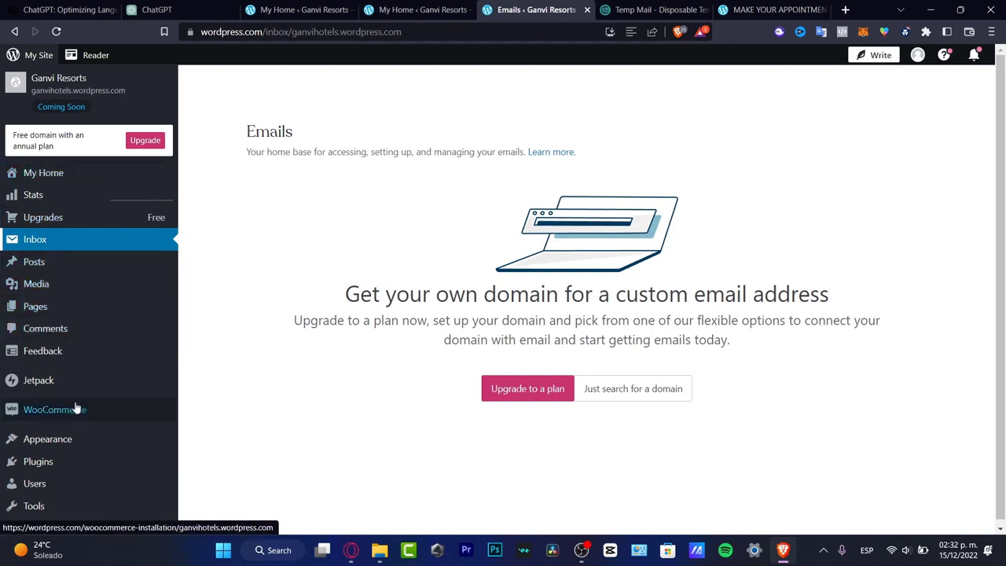
{"action": "scroll", "coordinate": [80, 412], "scroll_direction": "down", "scroll_amount": 1}
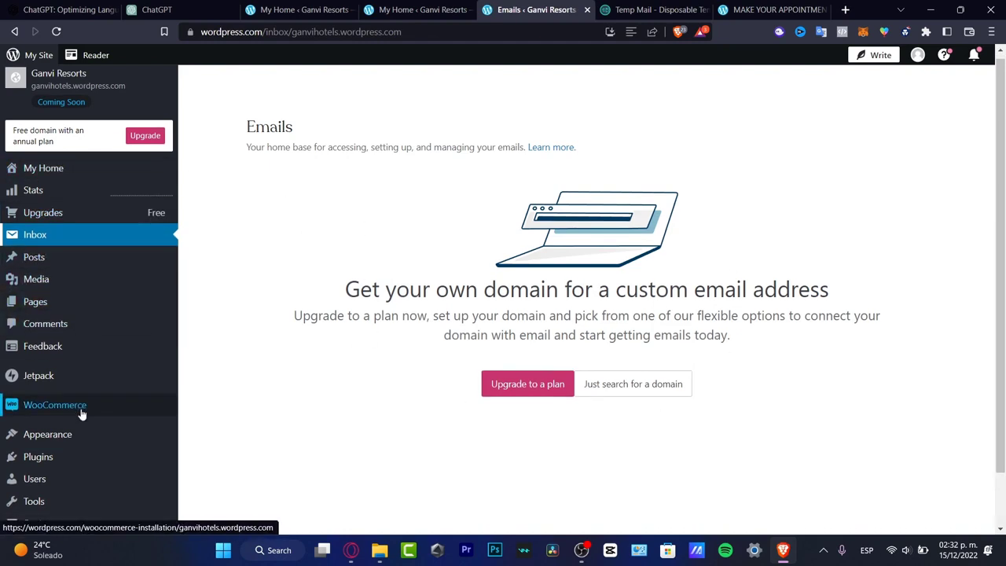
{"action": "left_click", "coordinate": [125, 211]}
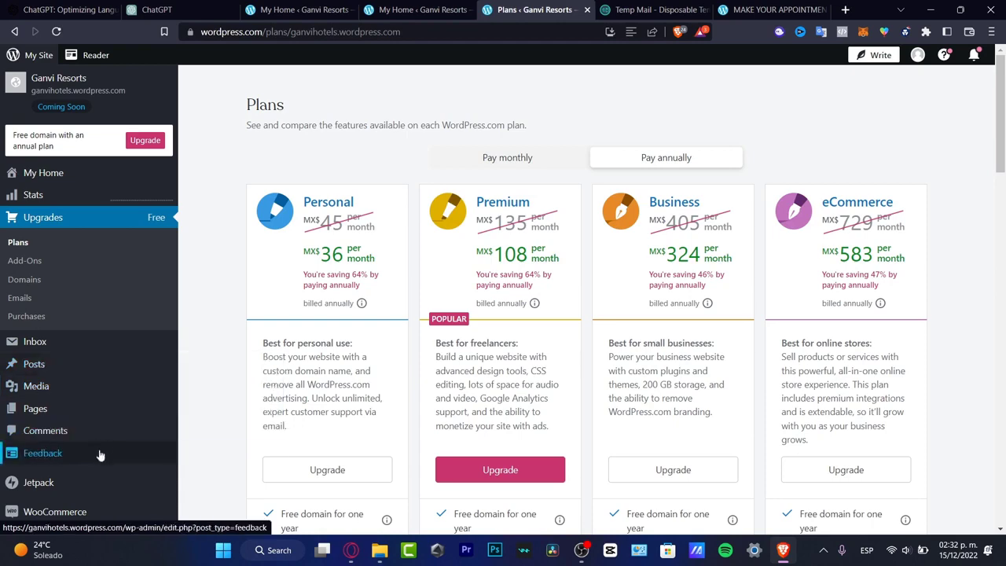
{"action": "scroll", "coordinate": [66, 416], "scroll_direction": "down", "scroll_amount": 3}
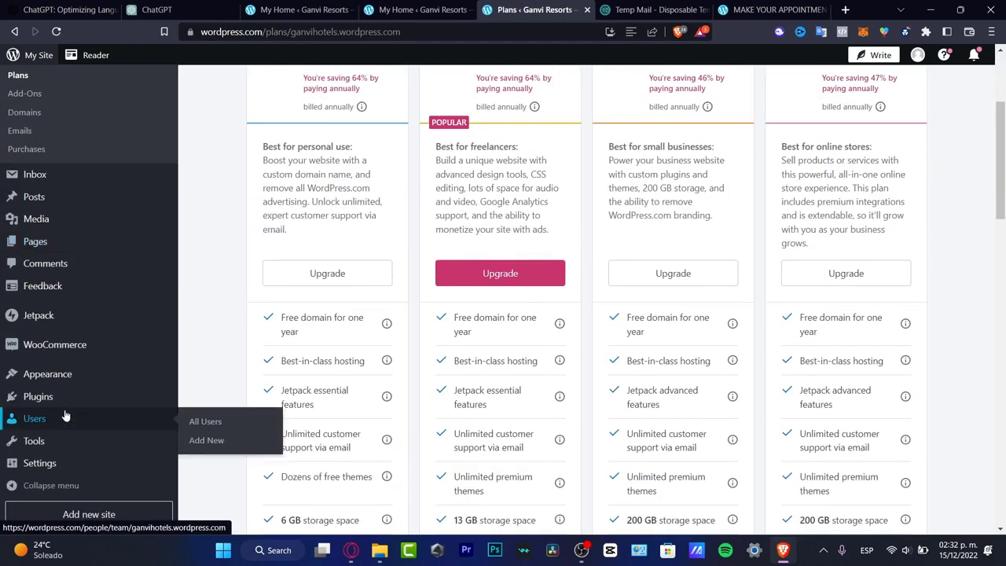
{"action": "left_click", "coordinate": [62, 398]}
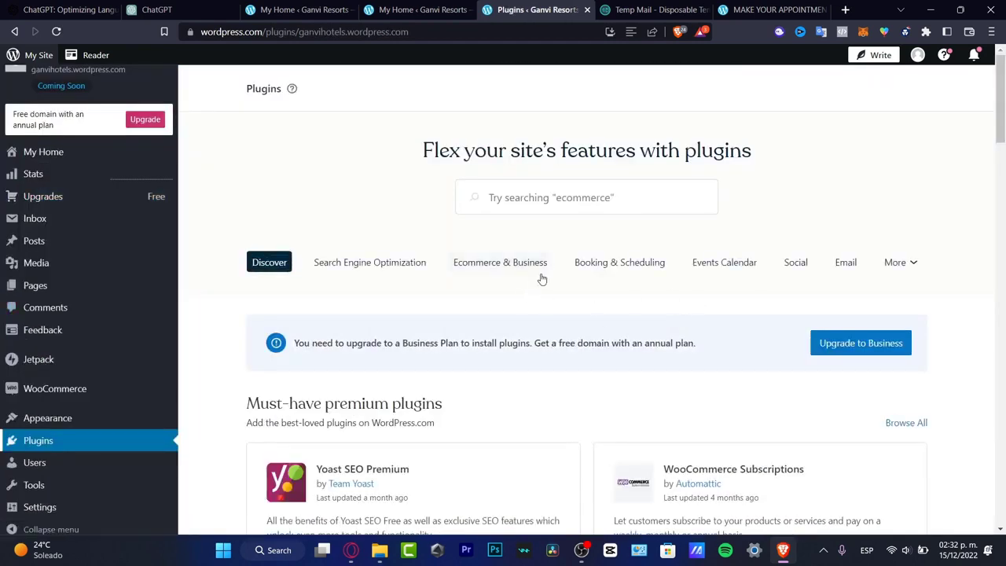
{"action": "scroll", "coordinate": [541, 279], "scroll_direction": "down", "scroll_amount": 3}
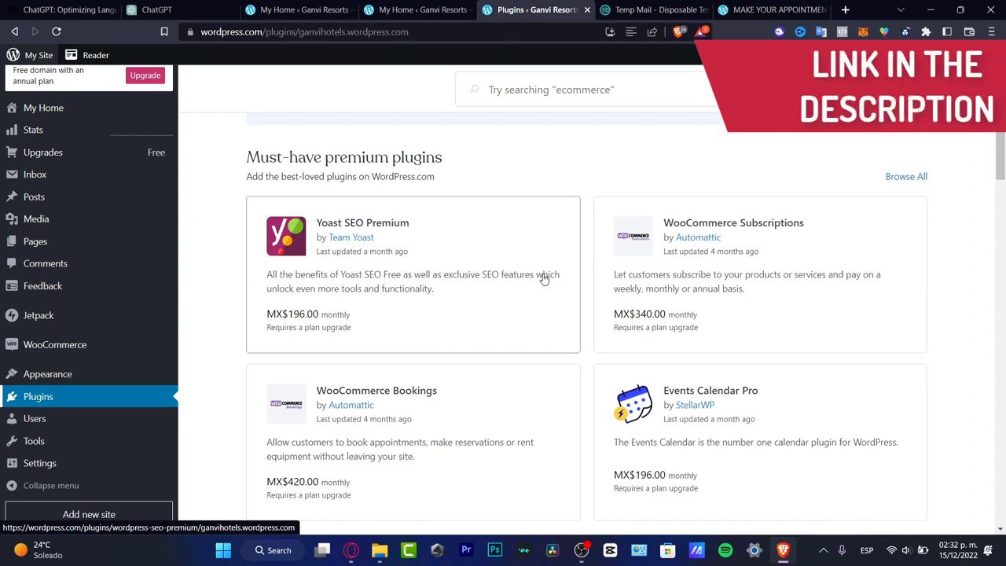